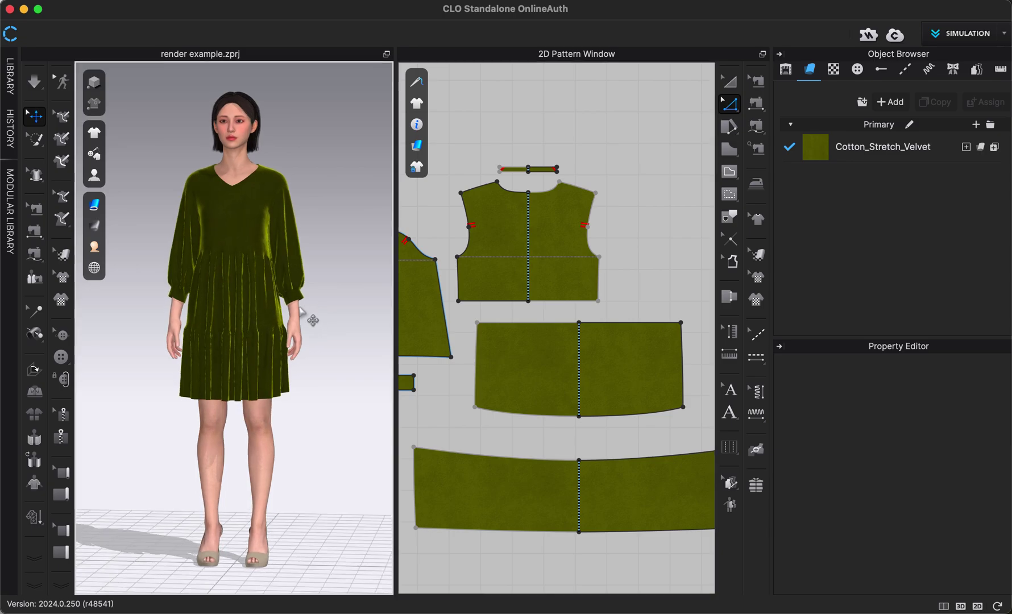
Step: Orbit to the avatar's back, then zoom and pan so the olive velvet dress back fills the view
right_click_drag(306, 311, 158, 316)
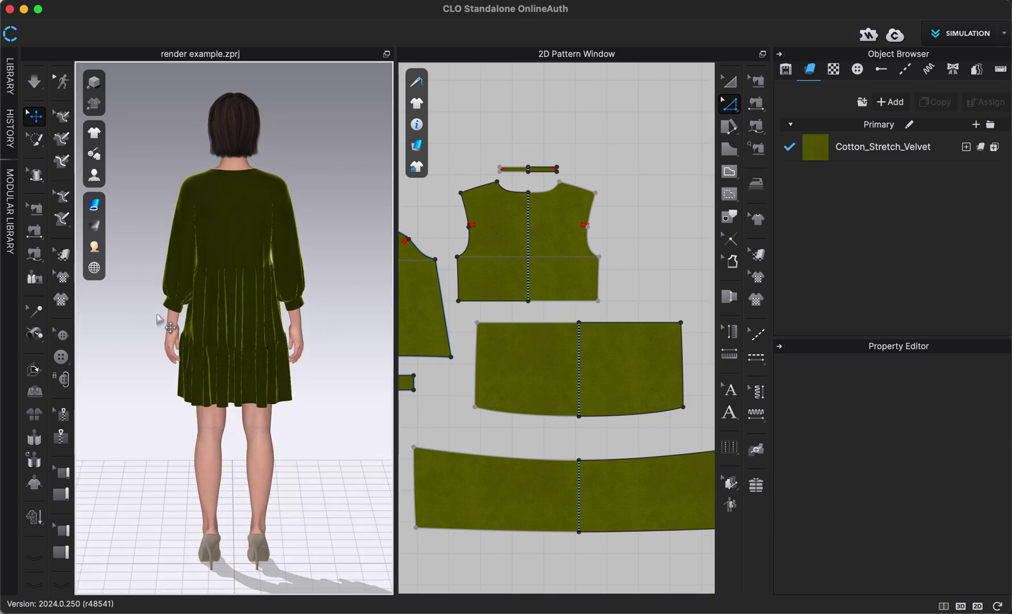
scroll(255, 199, "up", 4)
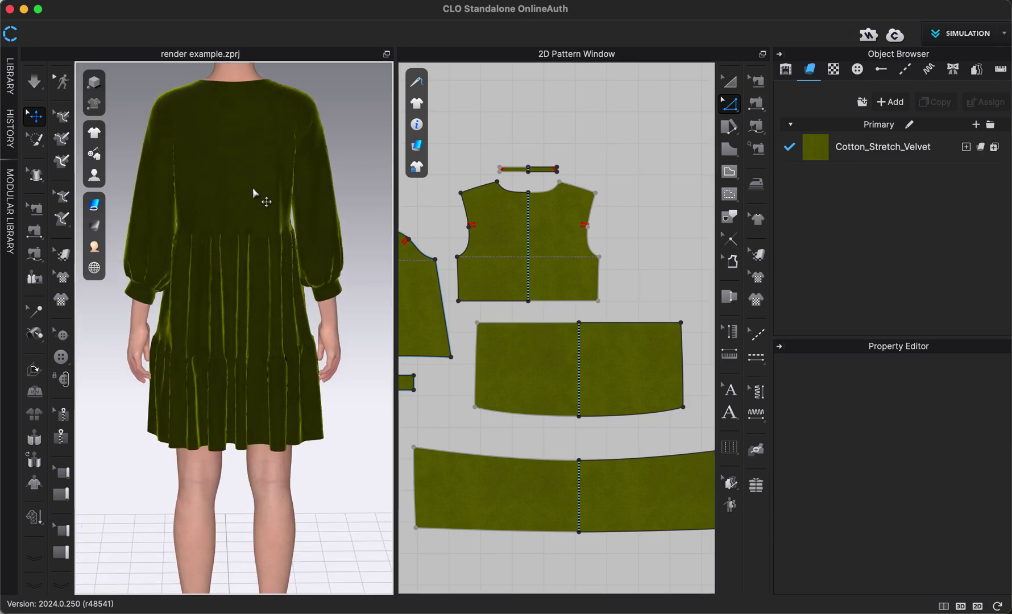
scroll(264, 333, "up", 3)
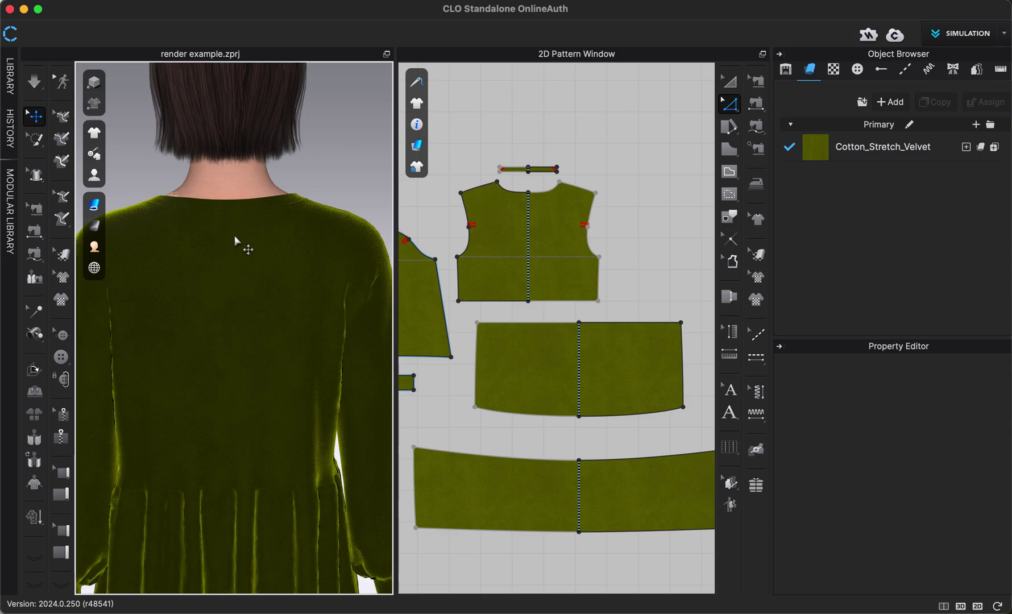
scroll(333, 170, "down", 3)
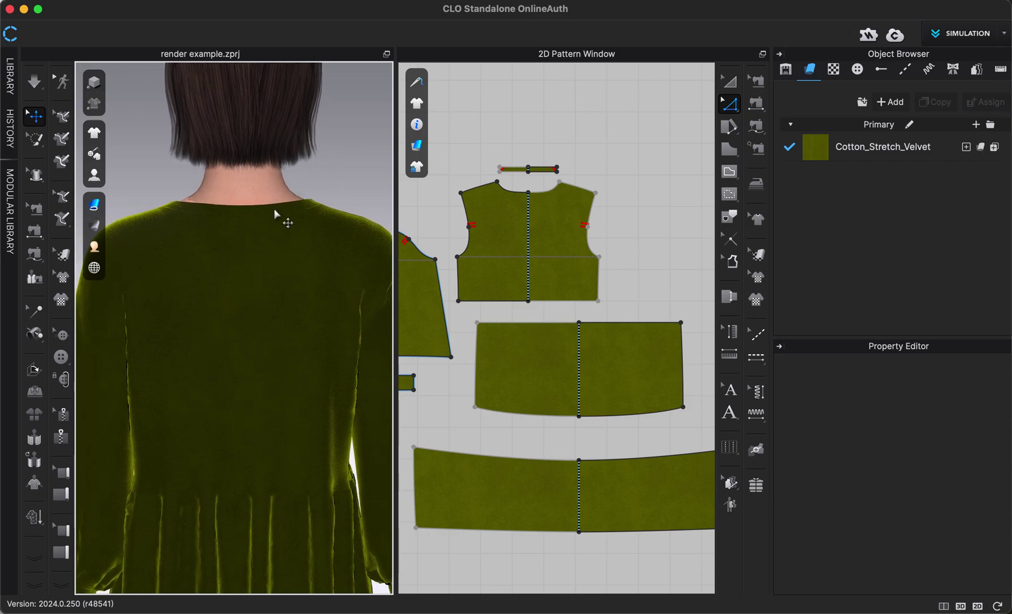
scroll(276, 225, "down", 2)
scroll(276, 225, "down", 1)
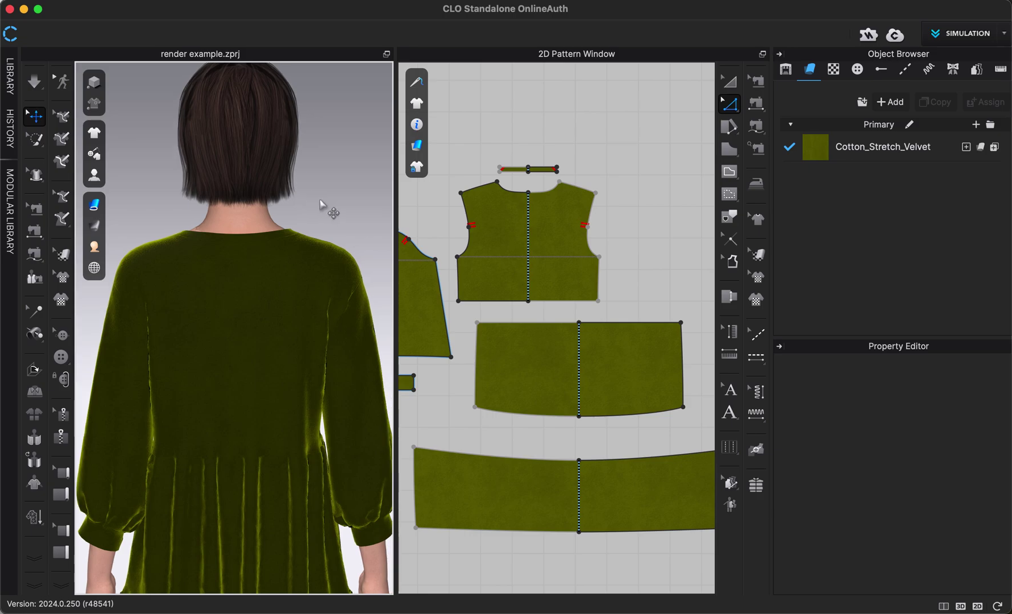
middle_click_drag(330, 208, 313, 202)
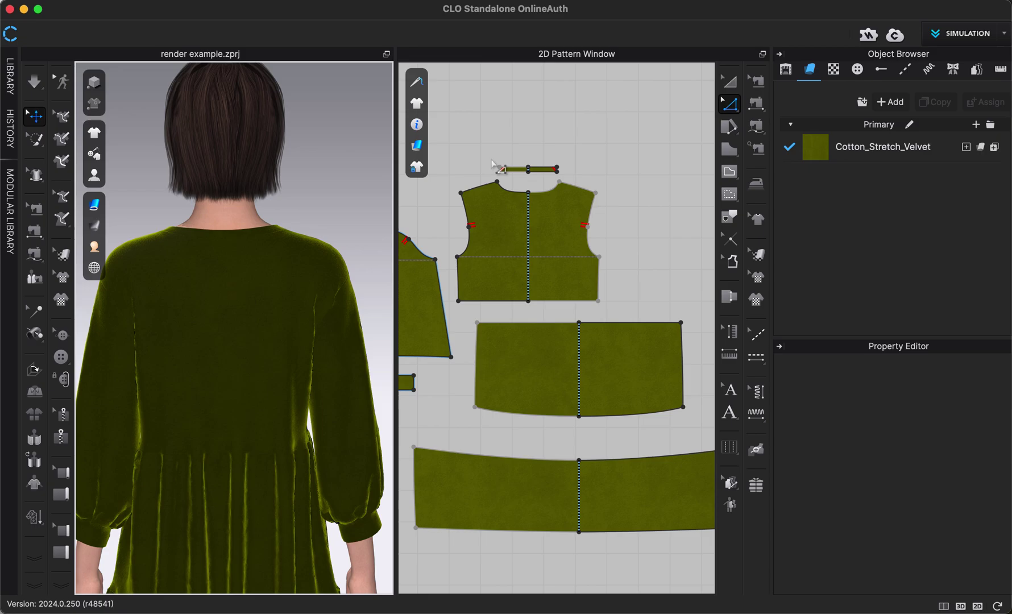
Step: Zoom the pattern view onto the back bodice and neck band and select the bodice's centre-back line
scroll(532, 157, "up", 5)
scroll(533, 154, "down", 3)
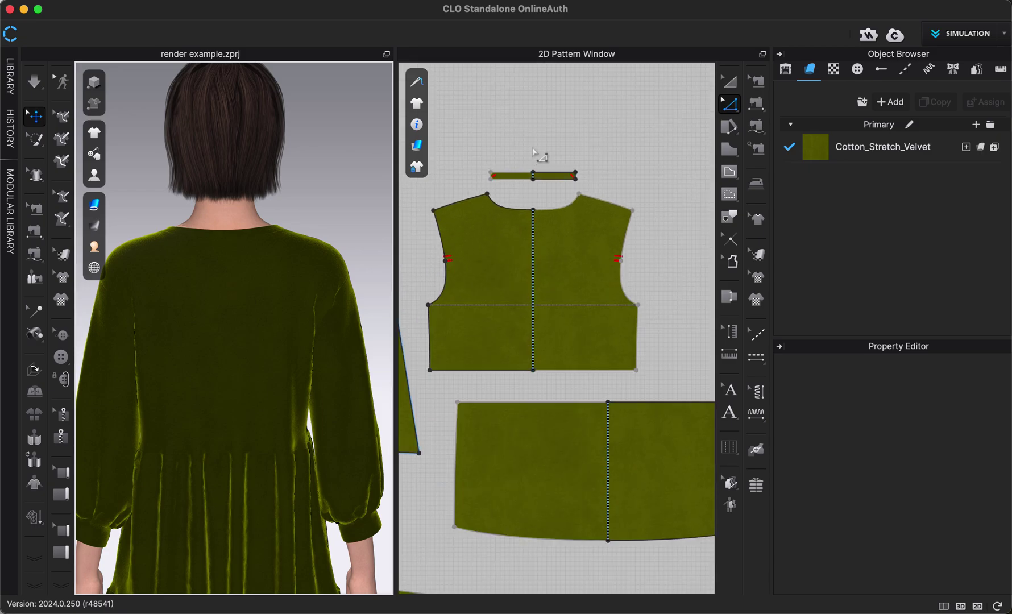
scroll(546, 146, "up", 3)
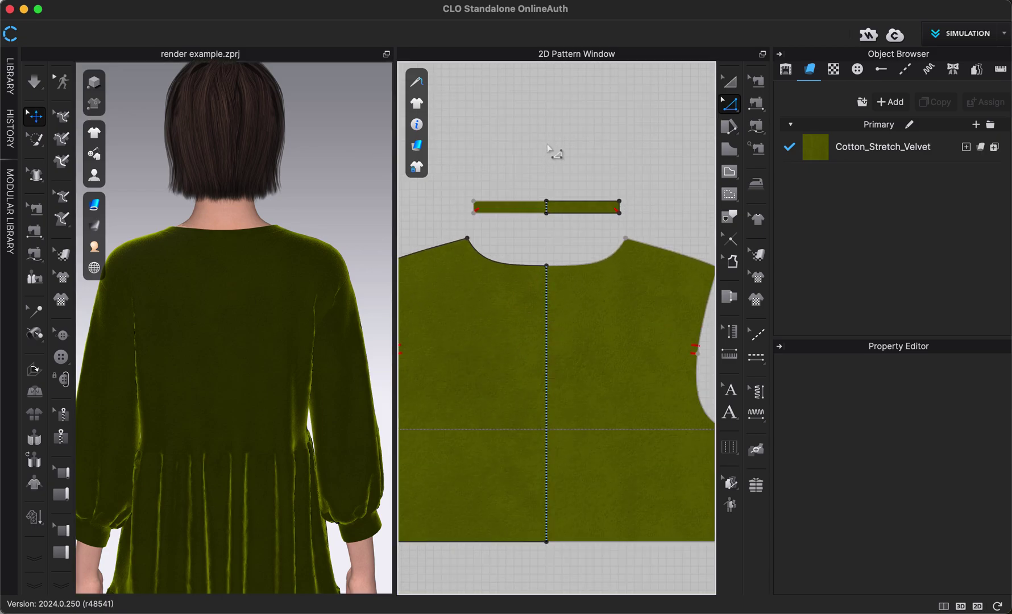
scroll(545, 132, "down", 1)
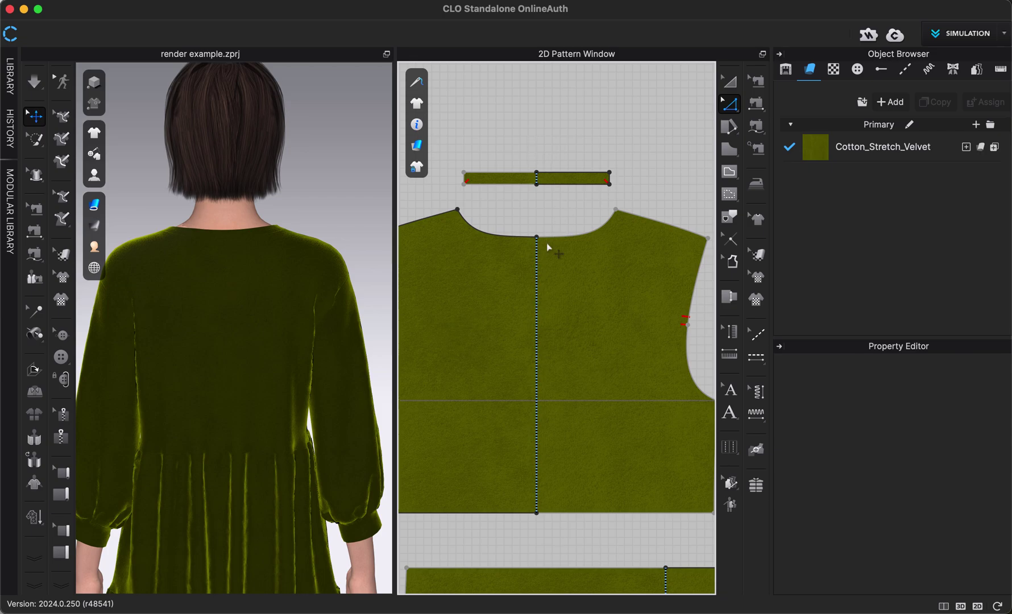
left_click(535, 262)
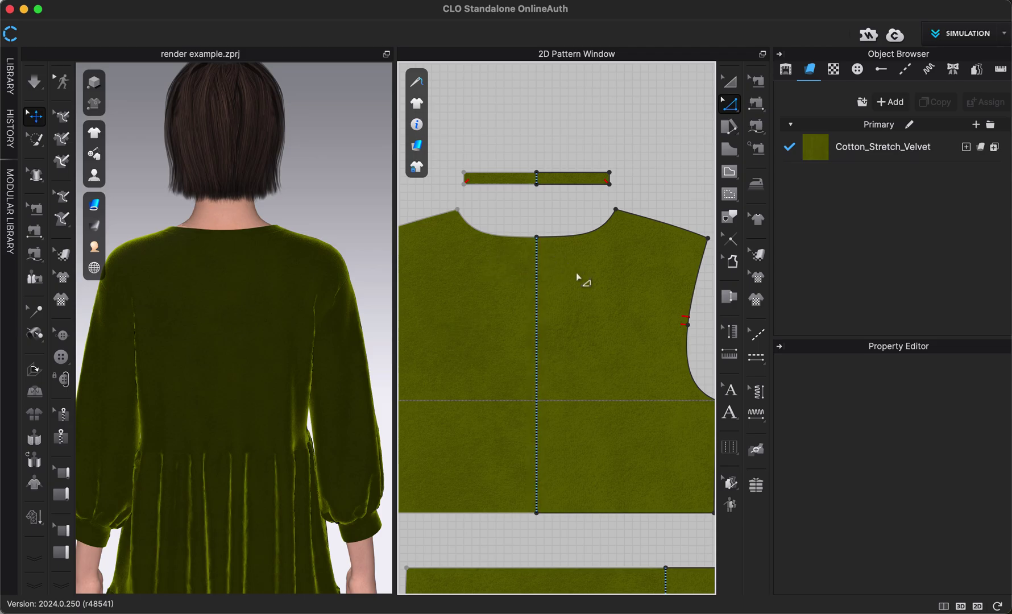
left_click(537, 270)
left_click(535, 216)
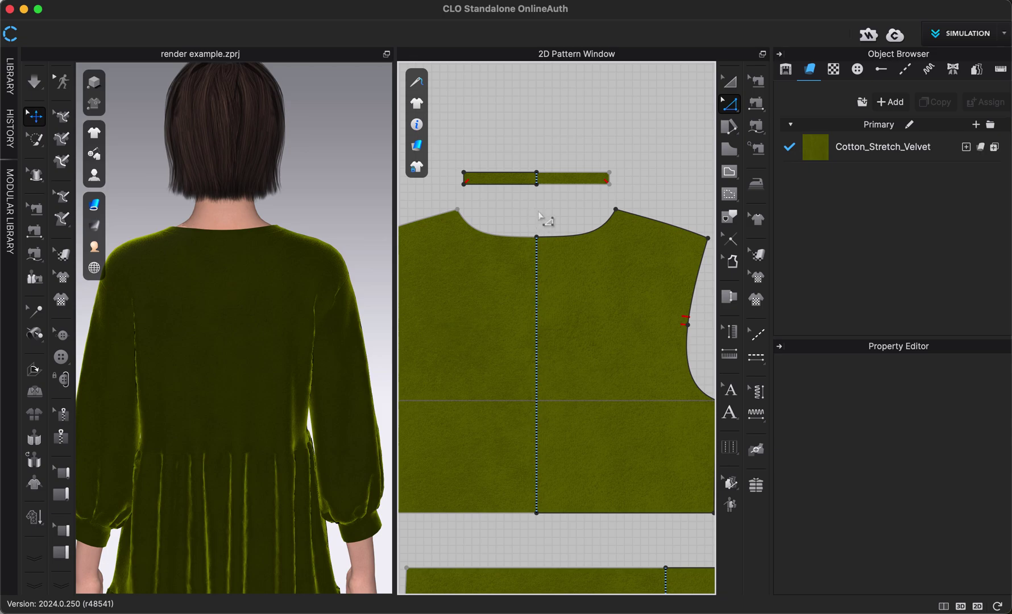
left_click(538, 262)
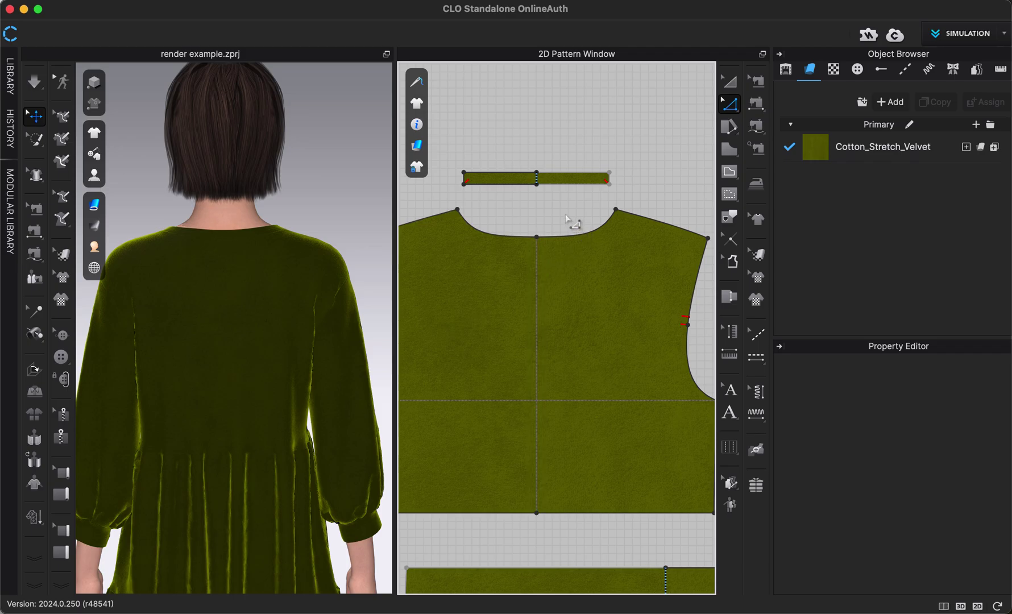
scroll(538, 181, "up", 4)
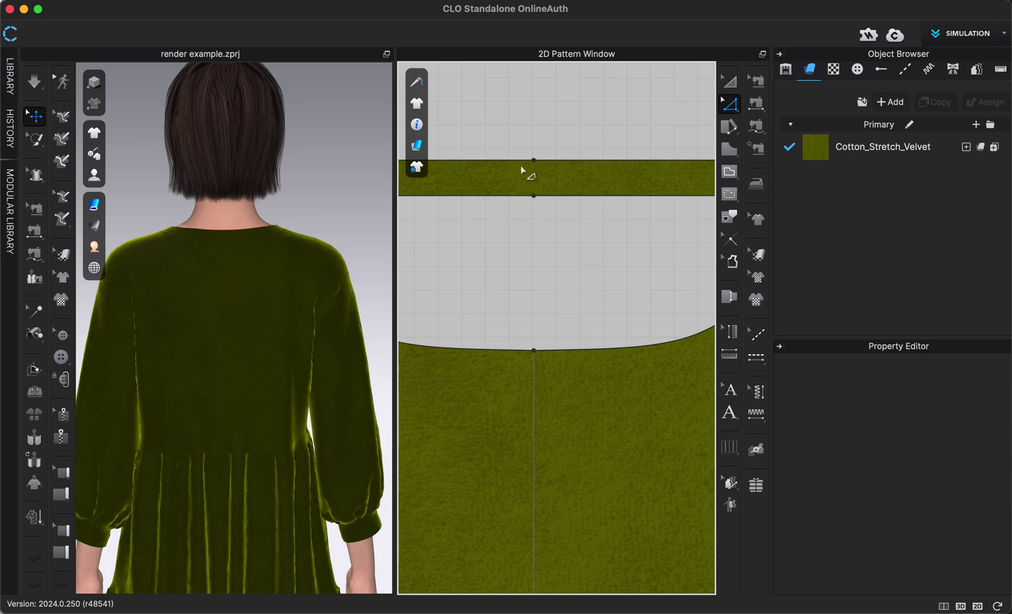
scroll(535, 183, "down", 2)
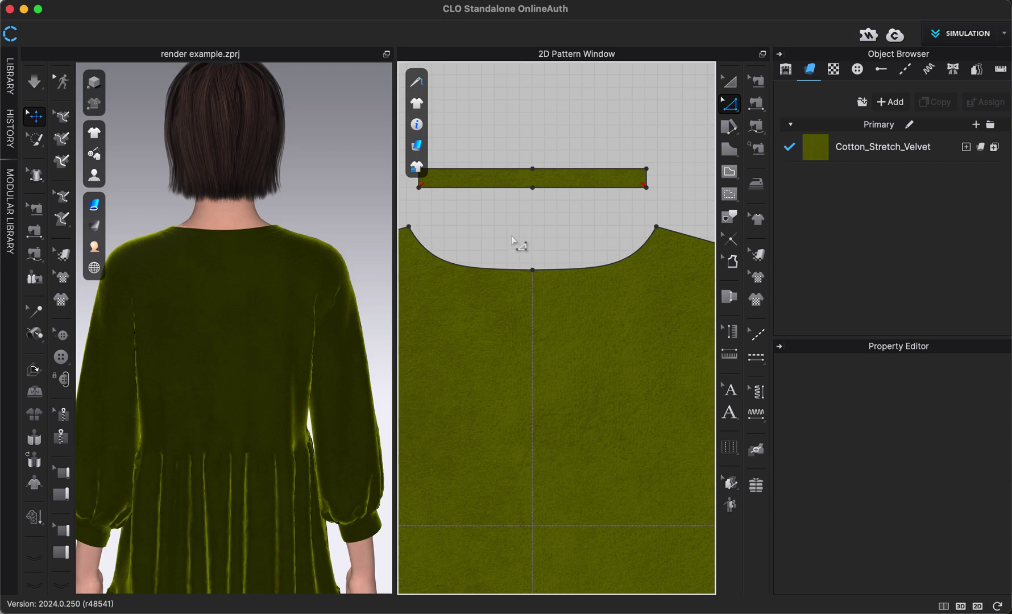
scroll(522, 240, "down", 4)
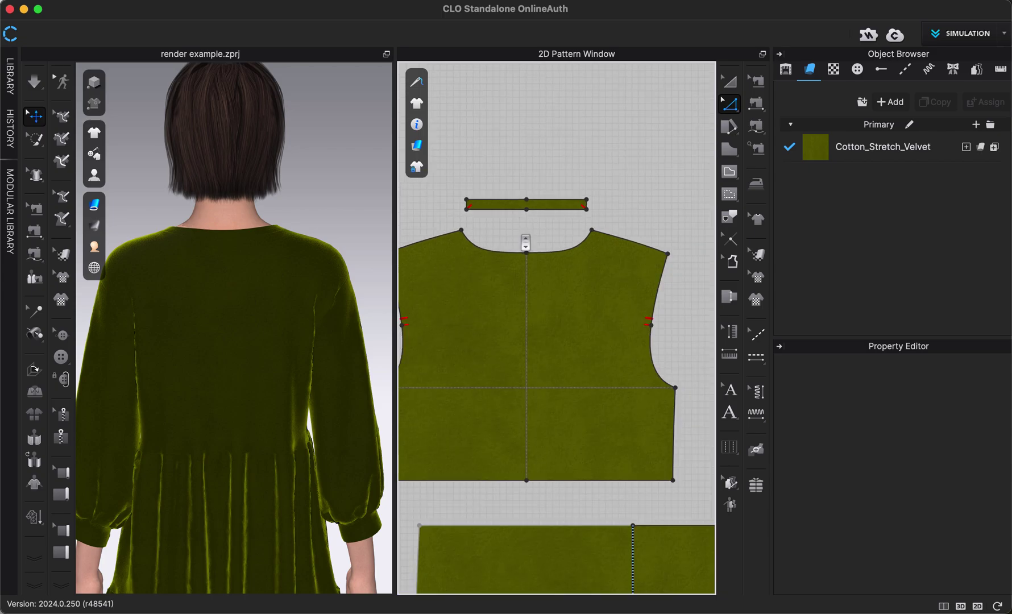
scroll(525, 243, "up", 2)
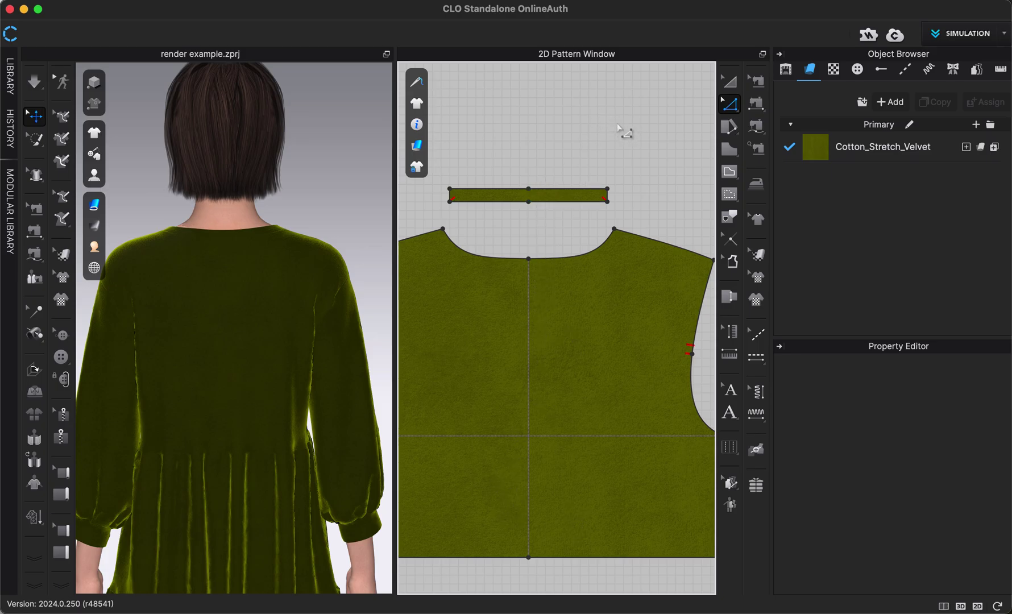
Step: Draw a 0.591 in internal centre line across the neck band with the Internal Polygon/Line tool
left_click(728, 171)
scroll(533, 192, "up", 5)
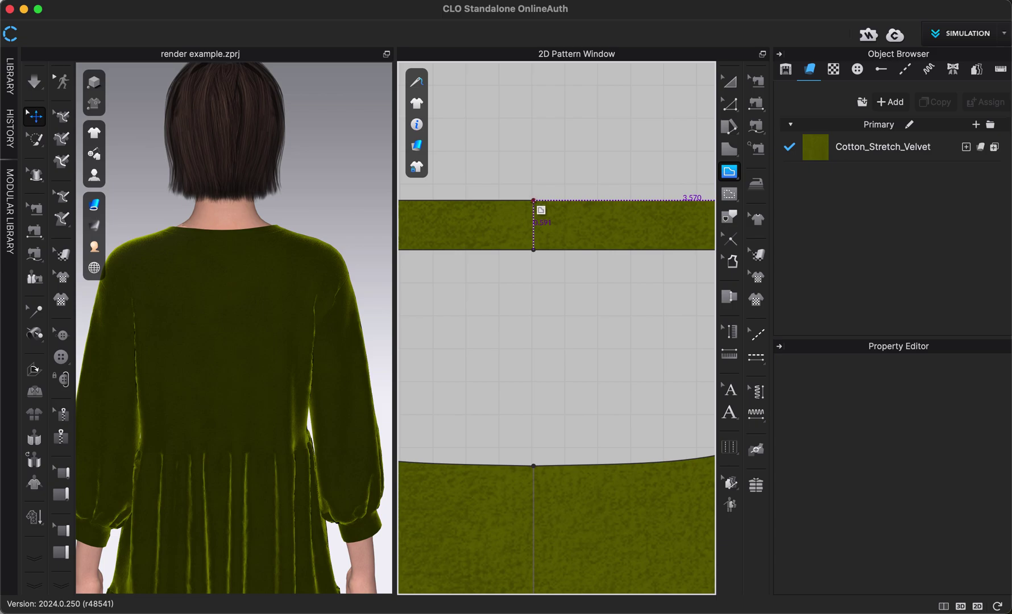
left_click(533, 201)
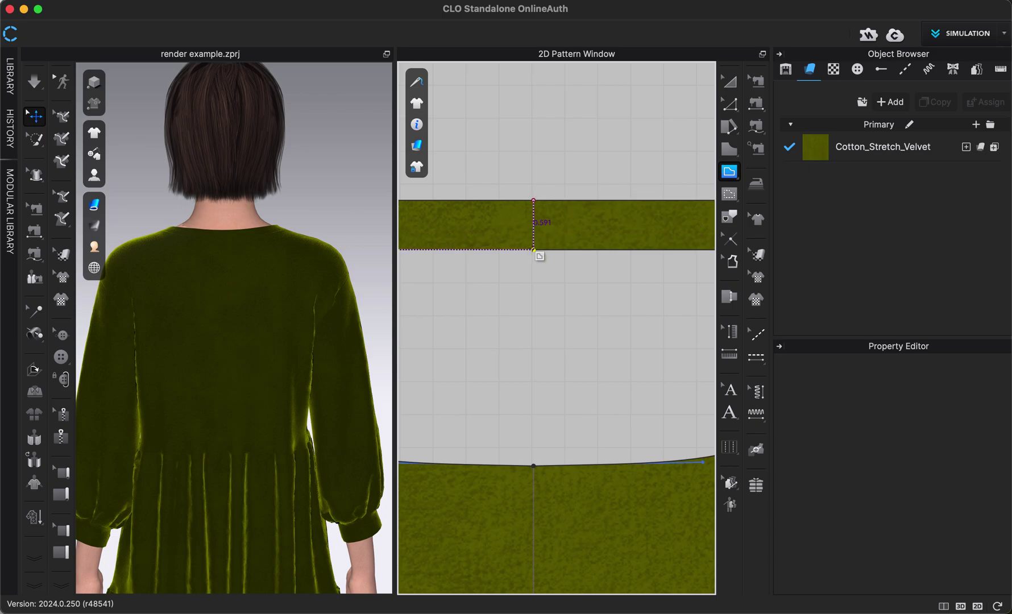
double_click(533, 249)
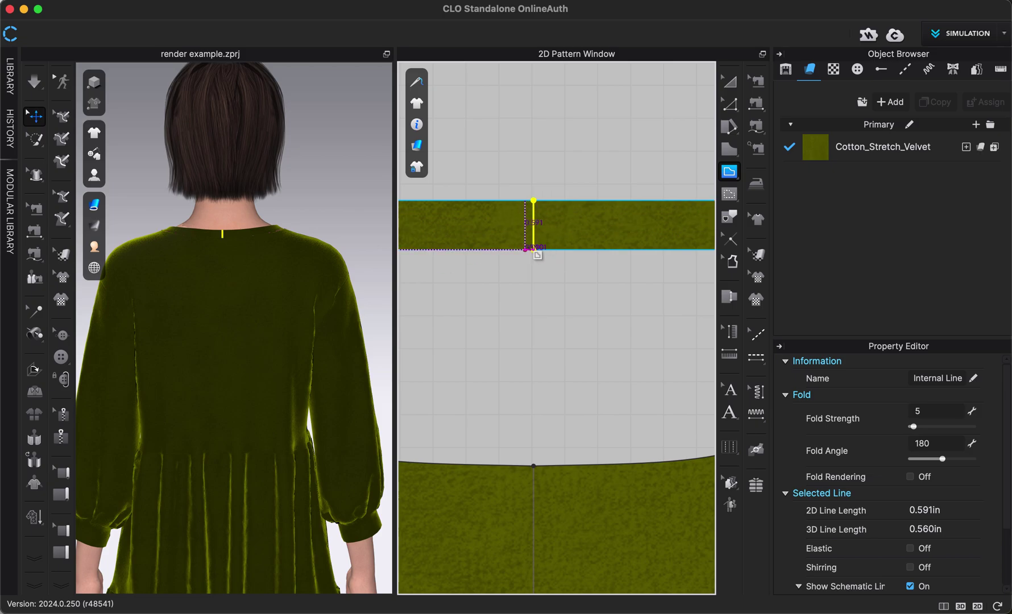
Step: Draw a 13.539 in centre-back internal line from the bodice neckline down to its hem
scroll(534, 223, "down", 3)
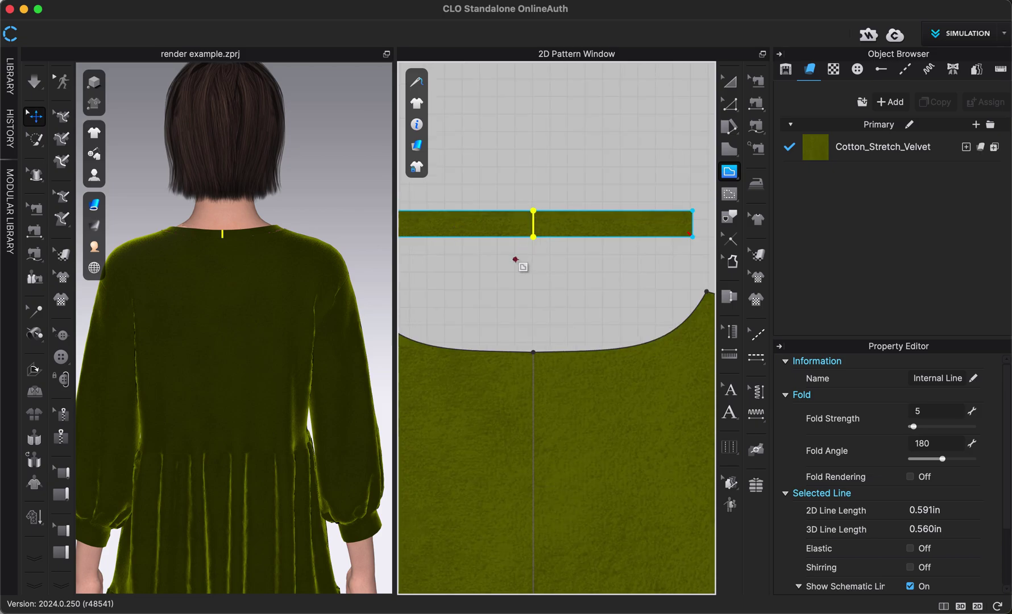
middle_click_drag(533, 287, 572, 153)
scroll(538, 171, "down", 2)
scroll(538, 170, "down", 4)
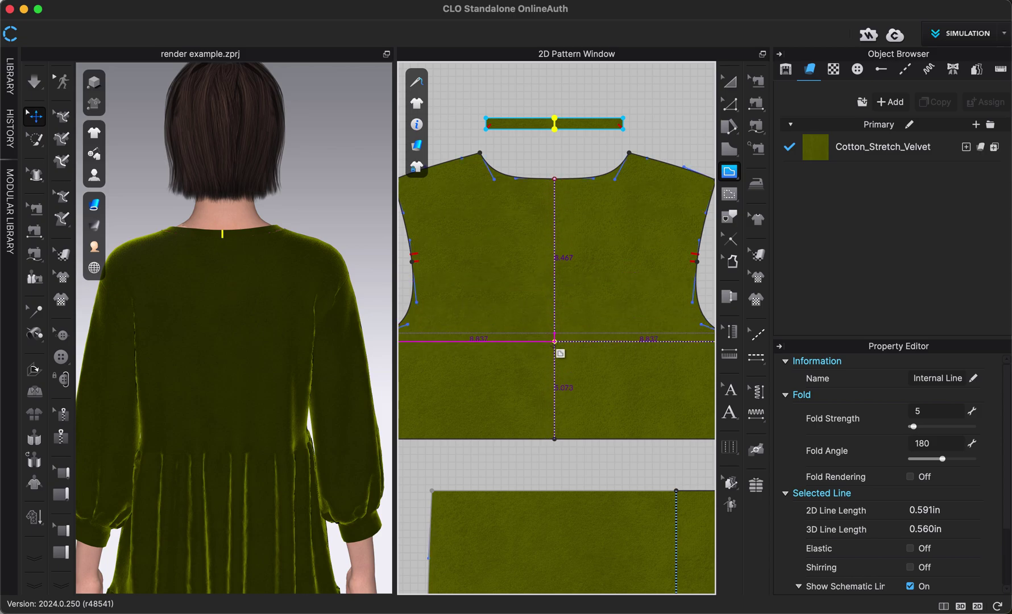
left_click(556, 439)
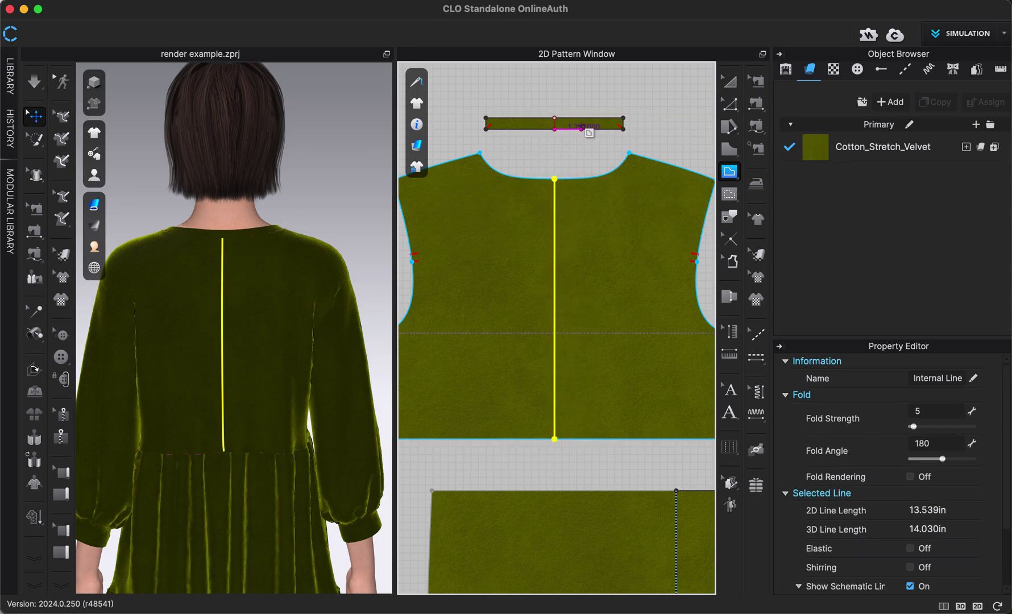
left_click(730, 105)
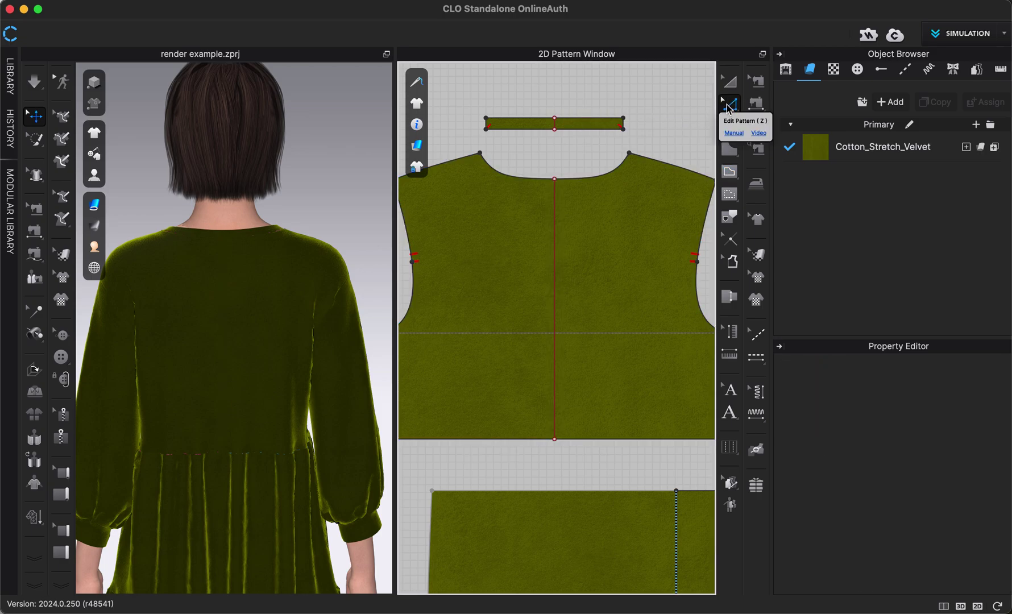
Step: Cut the neck band into left and right halves along its centre line
scroll(559, 130, "up", 3)
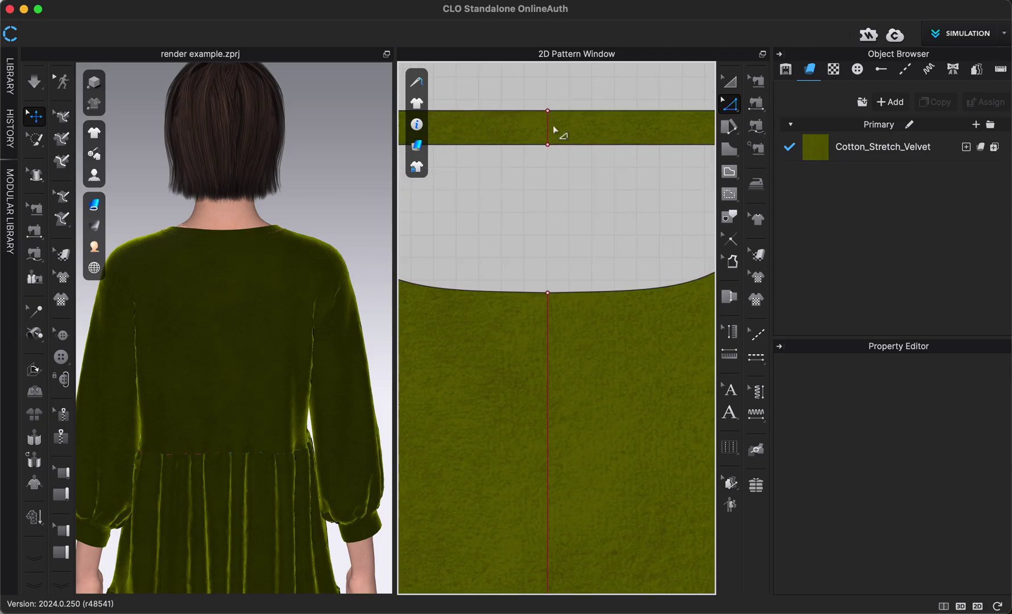
right_click(549, 132)
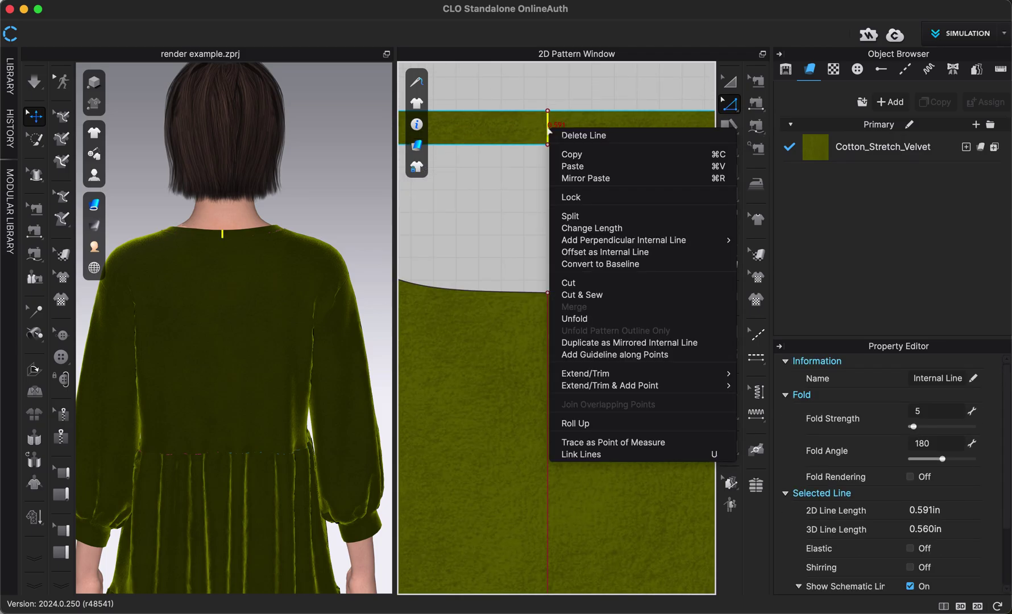
left_click(593, 285)
scroll(574, 255, "down", 3)
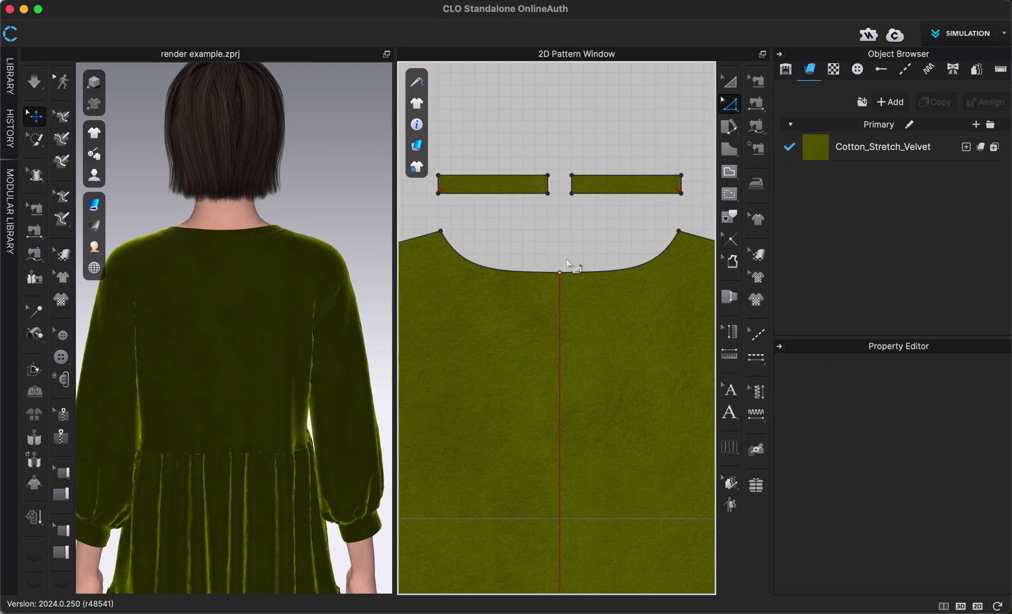
Step: Split the back bodice into two halves along its centre line and frame the collar strips
right_click(562, 292)
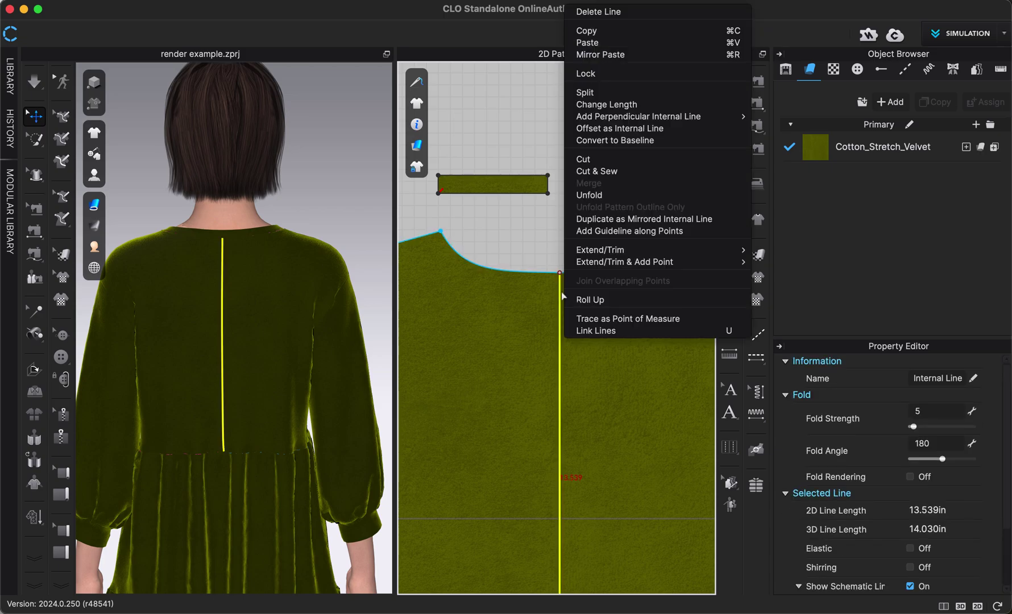
left_click(618, 165)
scroll(543, 242, "down", 2)
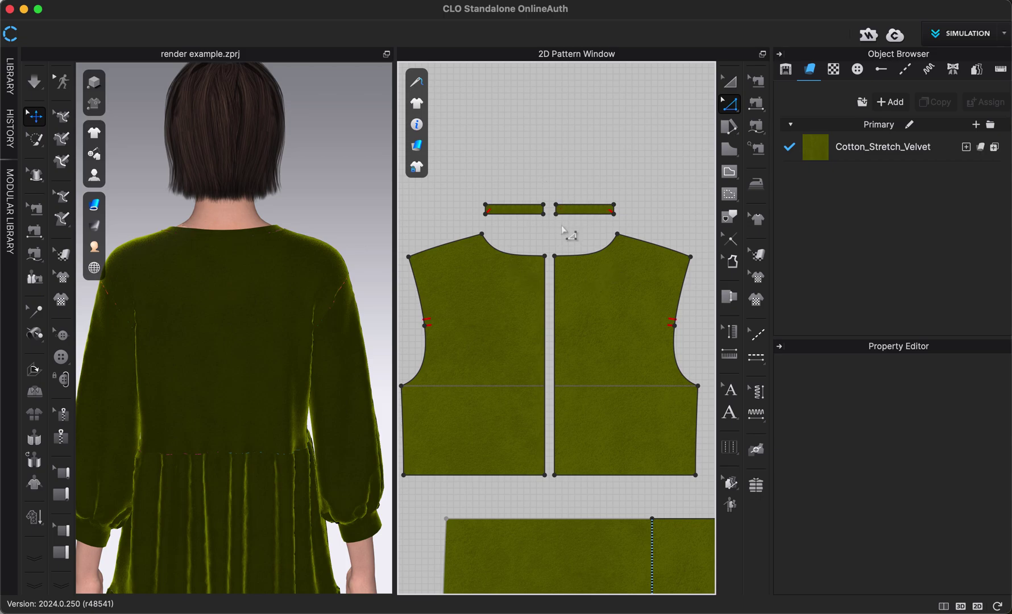
scroll(537, 237, "up", 5)
scroll(544, 238, "down", 1)
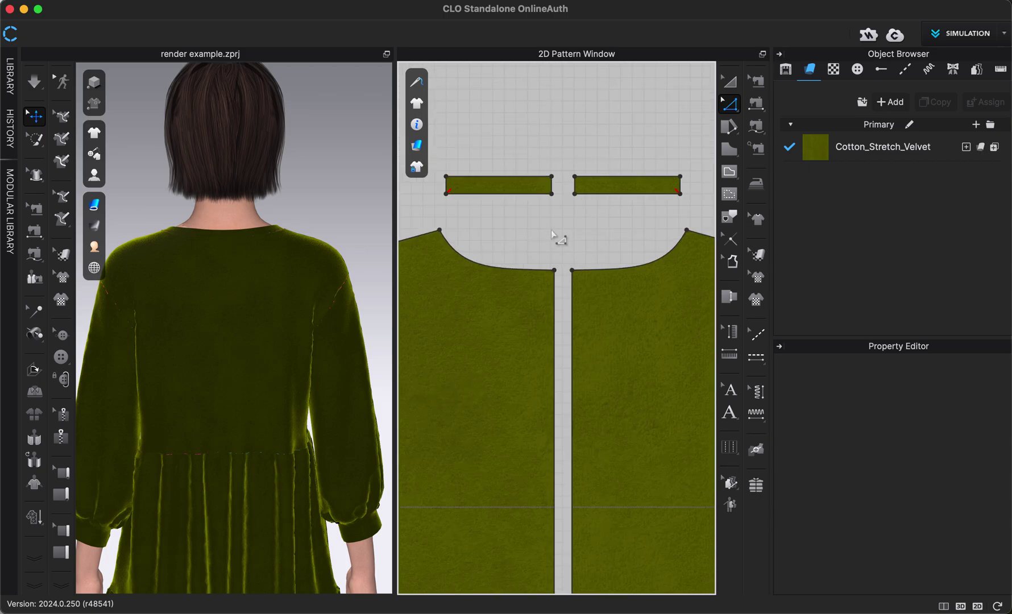
middle_click_drag(551, 230, 542, 155)
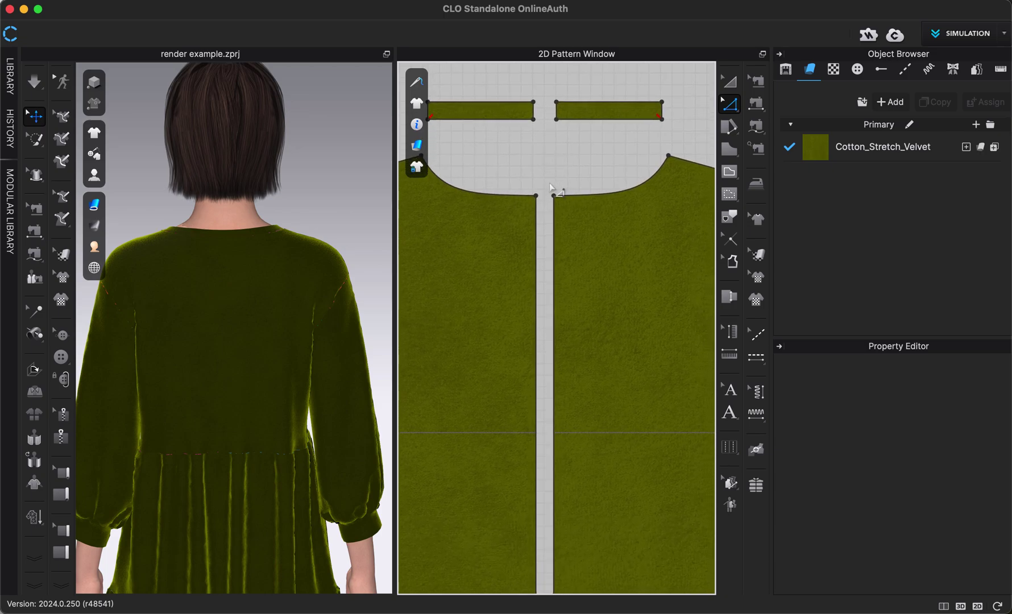
Step: Select the left bodice's centre-back edge and bring up the Edit Pattern modes flyout
scroll(545, 234, "down", 2)
left_click(544, 234)
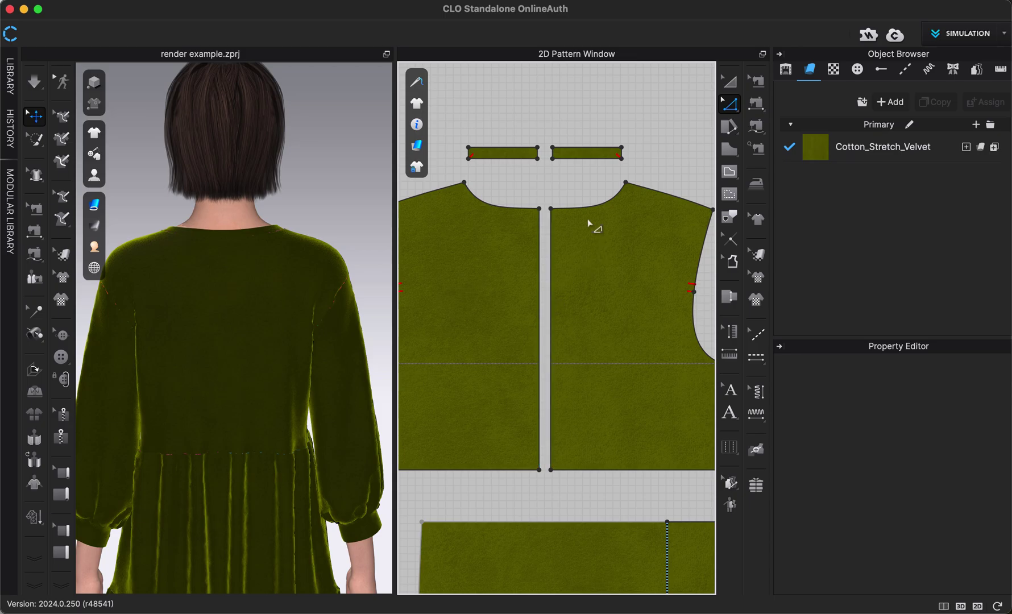
left_click(729, 104)
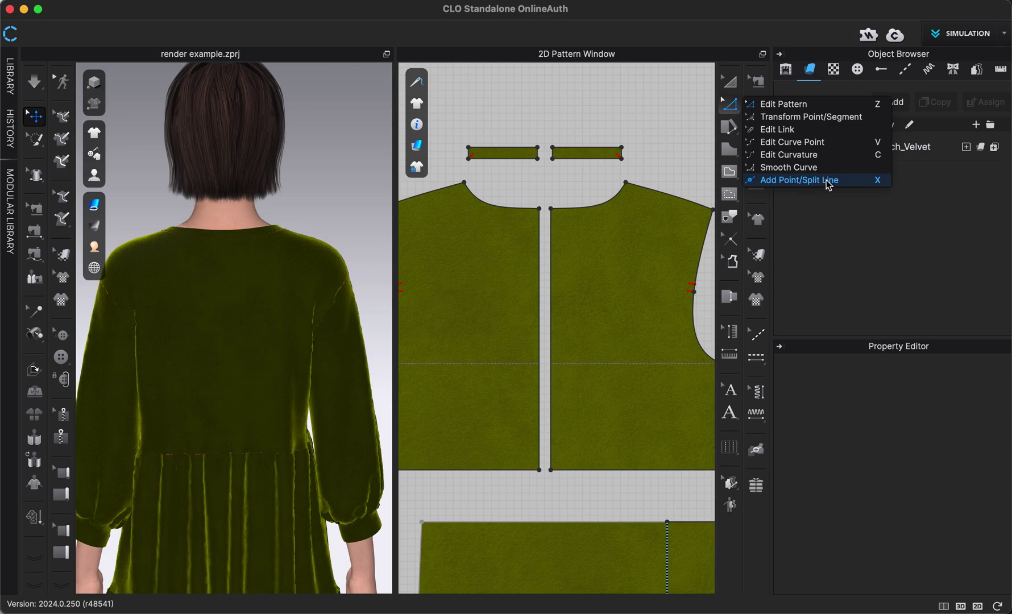
Step: With Add Point/Split Line, place a point on the left centre-back seam, then clear the selection
left_click(857, 181)
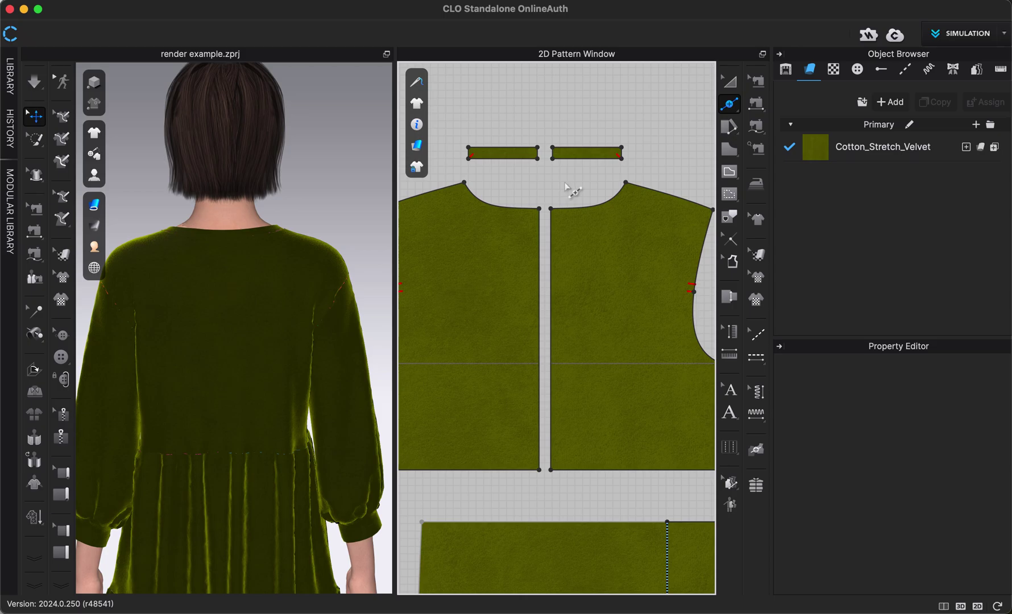
scroll(554, 192, "up", 3)
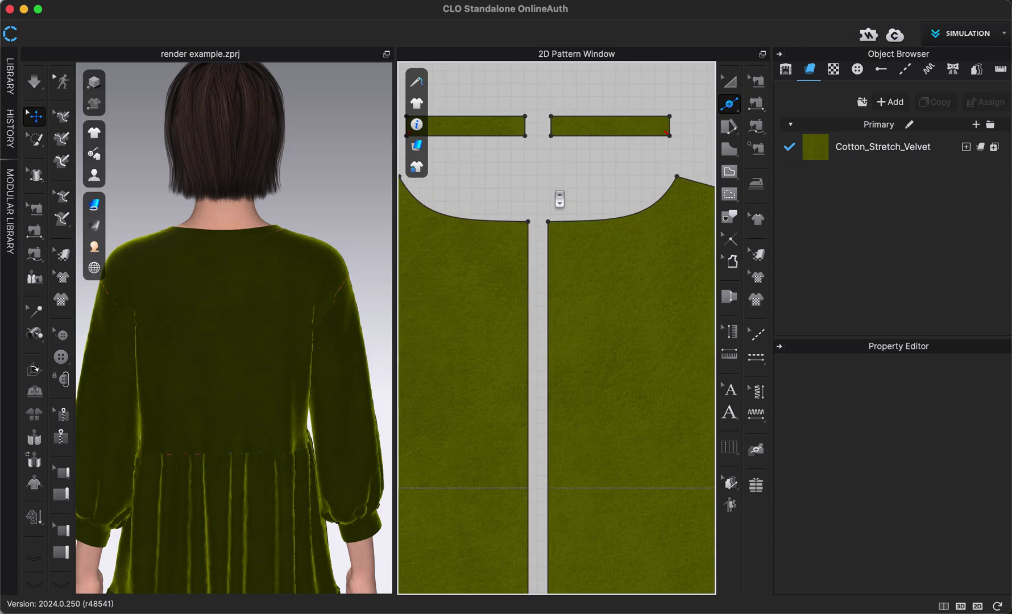
right_click_drag(544, 194, 555, 107)
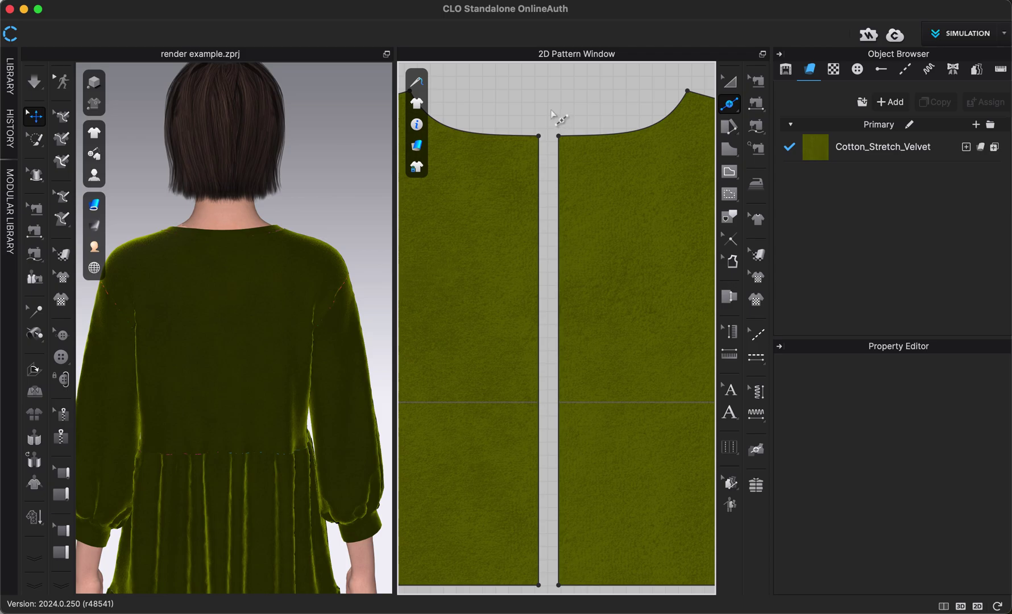
scroll(551, 111, "down", 1)
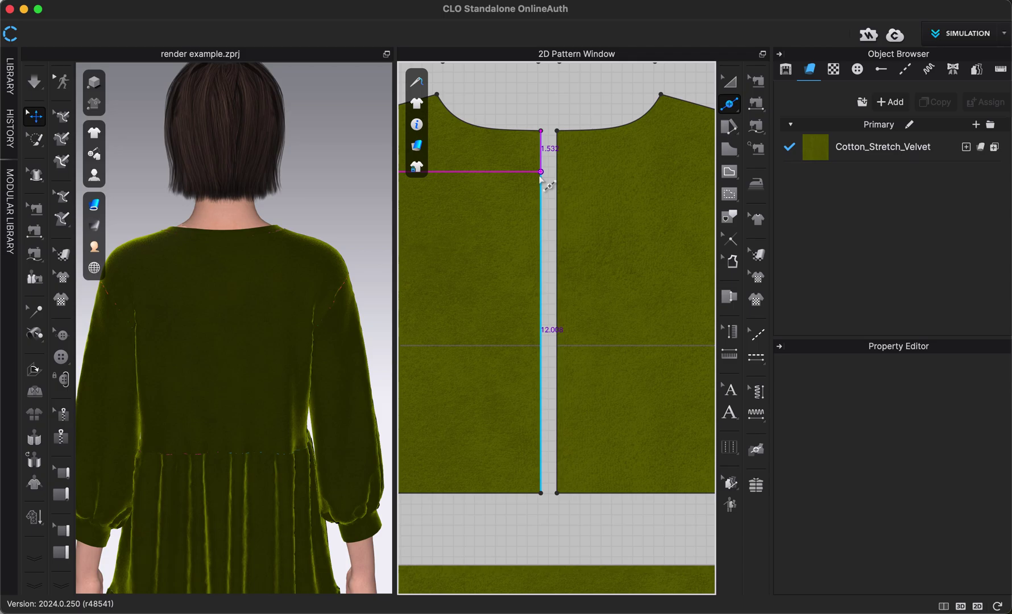
left_click(500, 216)
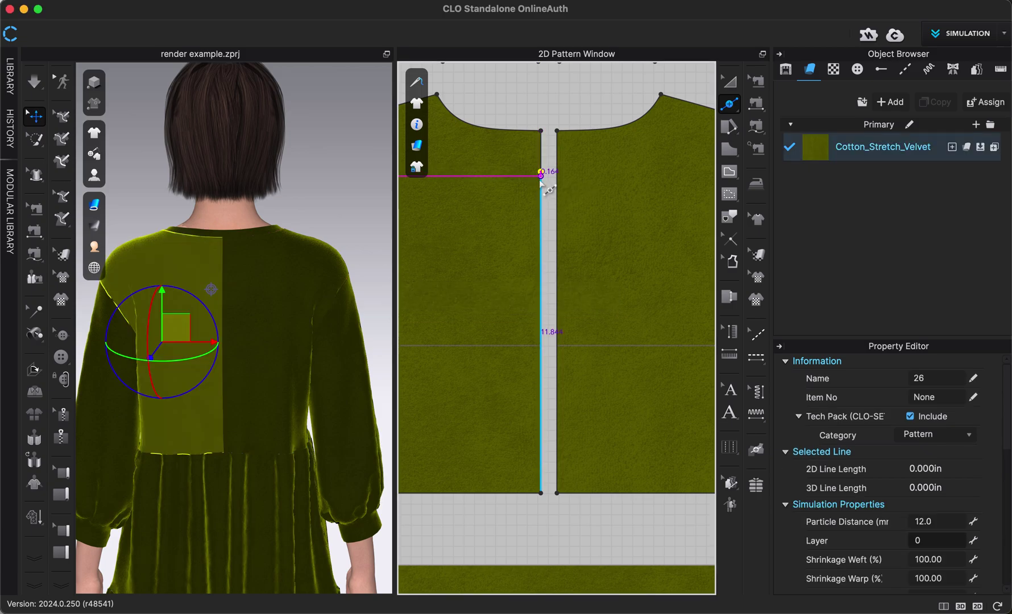
key("Escape")
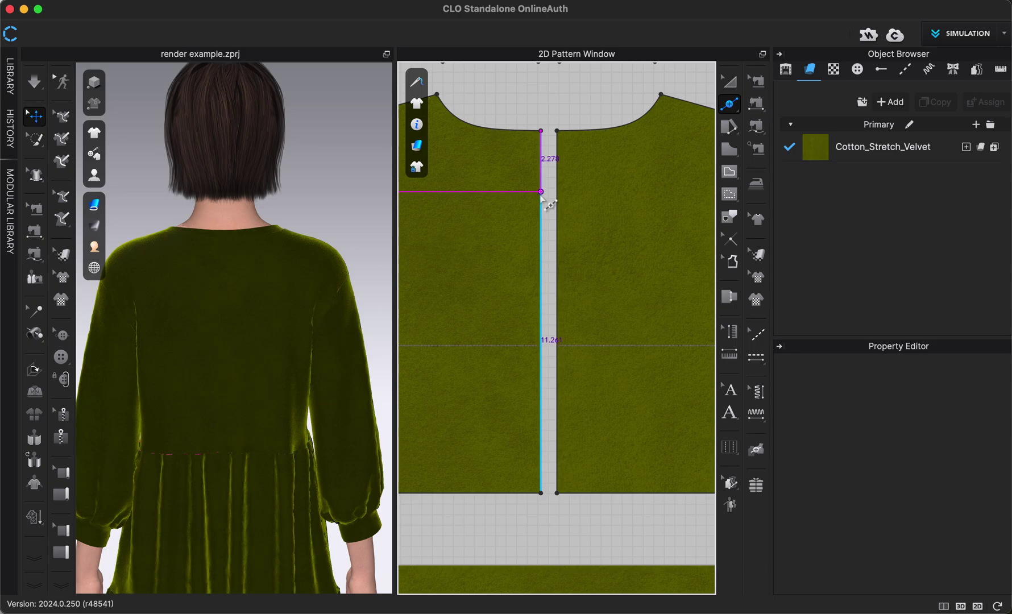
Step: Split the left centre-back seam 7 in below the neckline in the Split Line dialog
left_click(541, 197)
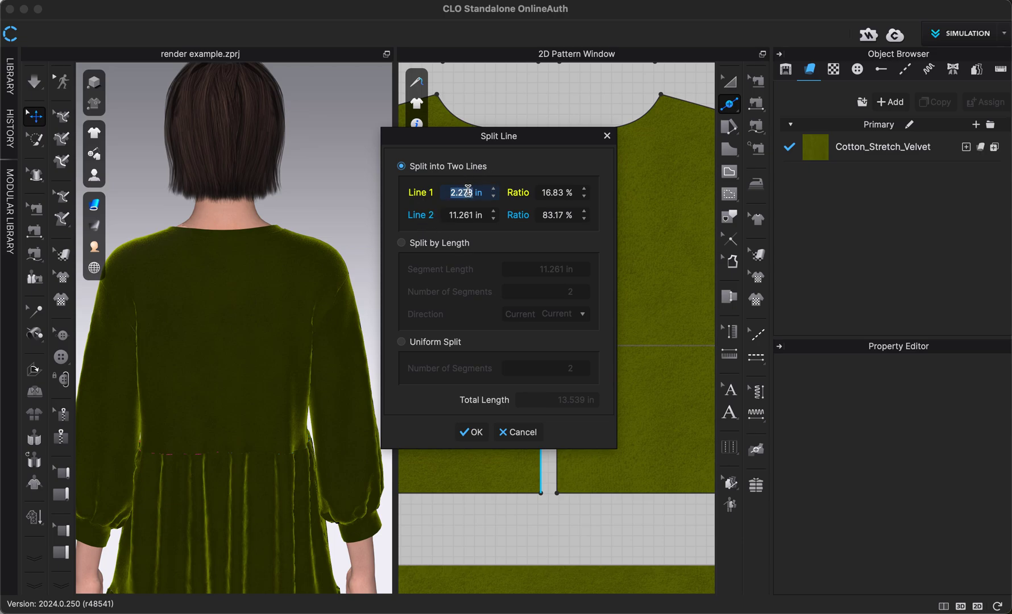
type("7")
left_click_drag(472, 143, 231, 148)
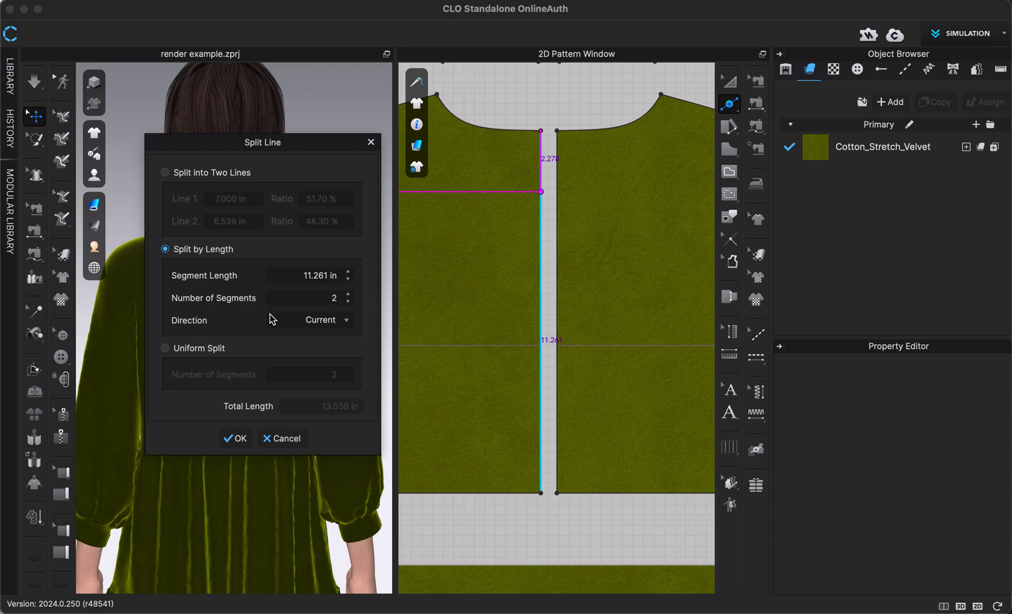
left_click(197, 350)
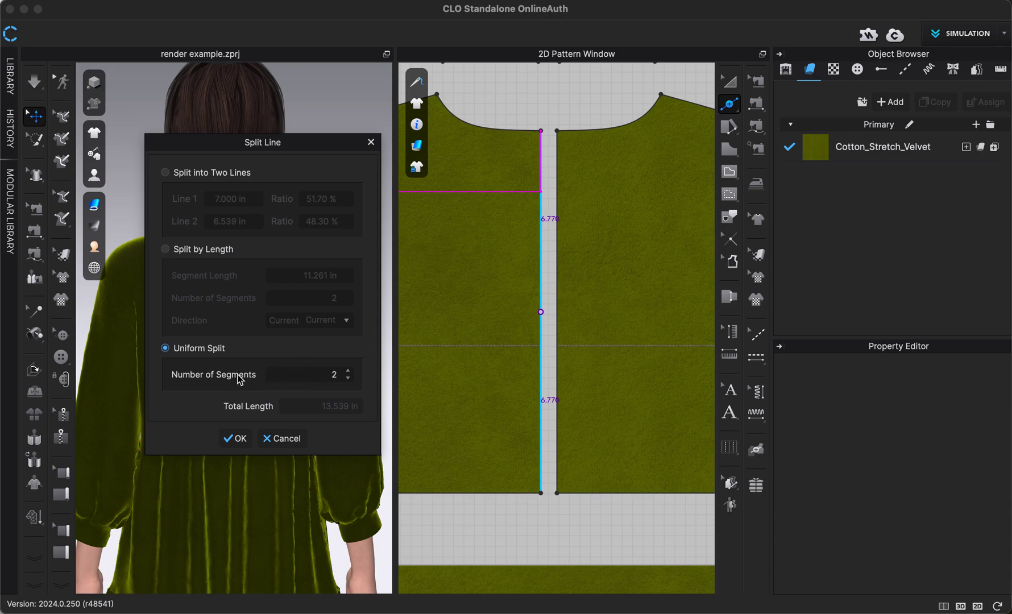
left_click(202, 172)
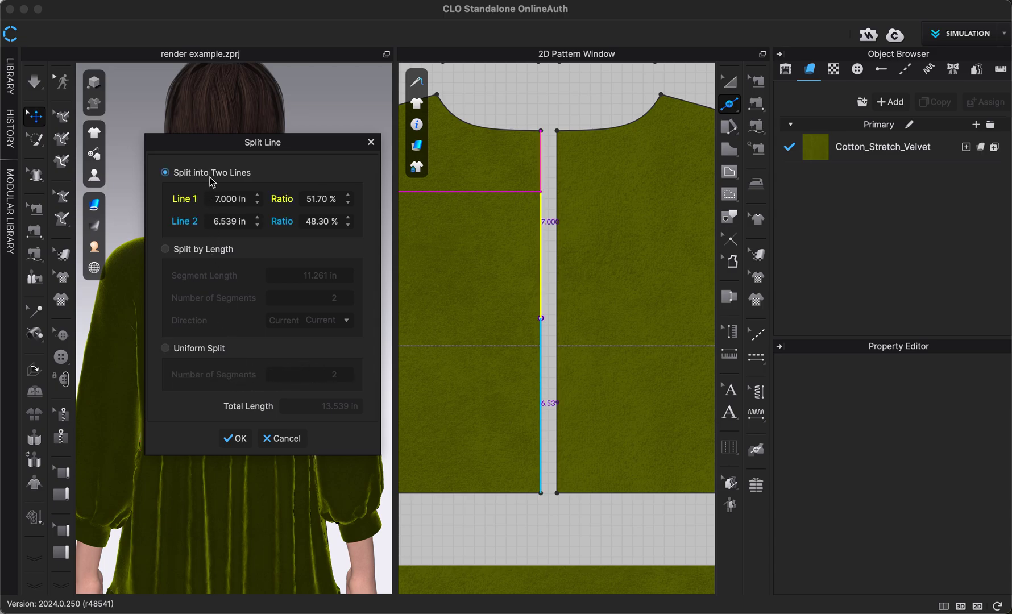
left_click(238, 439)
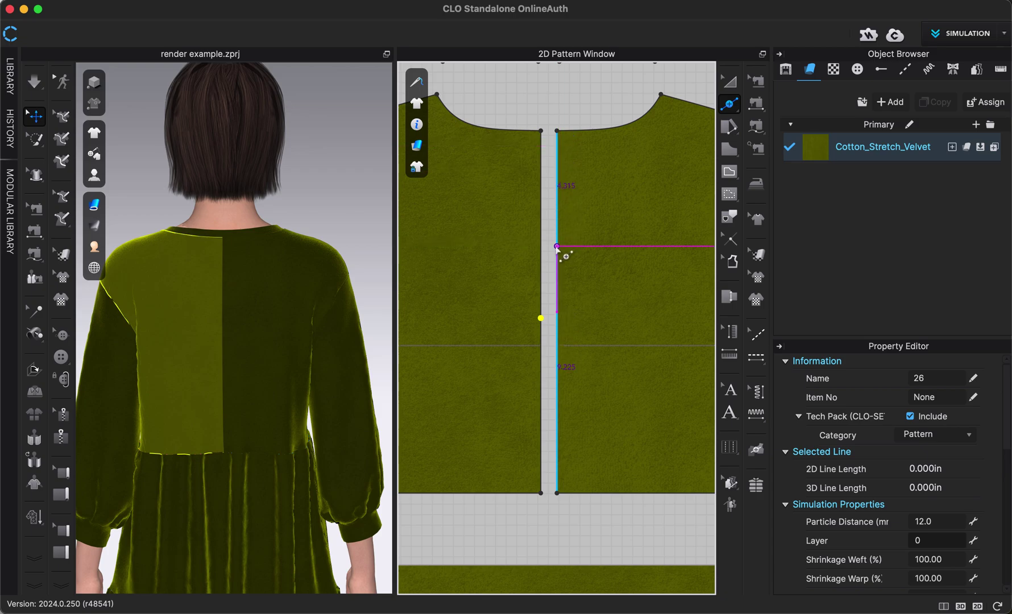
Step: Split the right centre-back seam at 7 in as well
left_click(557, 245)
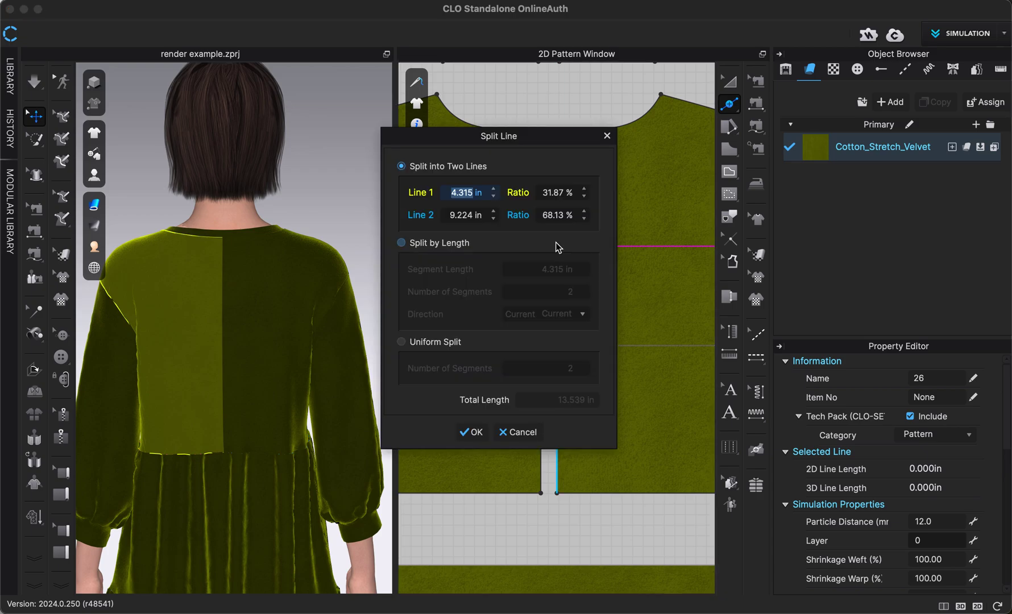
type("7")
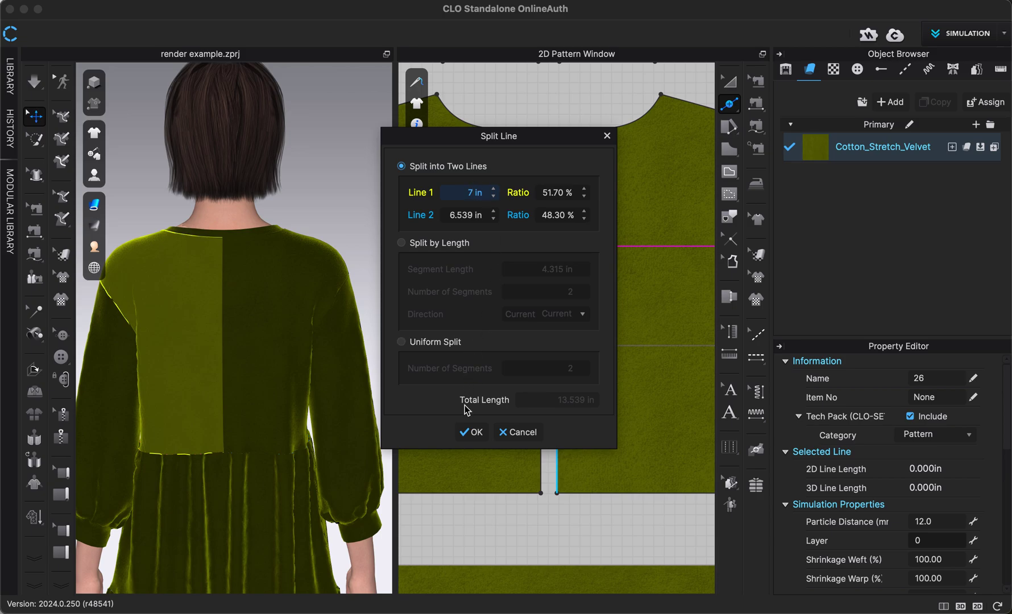
left_click(474, 432)
left_click(511, 427)
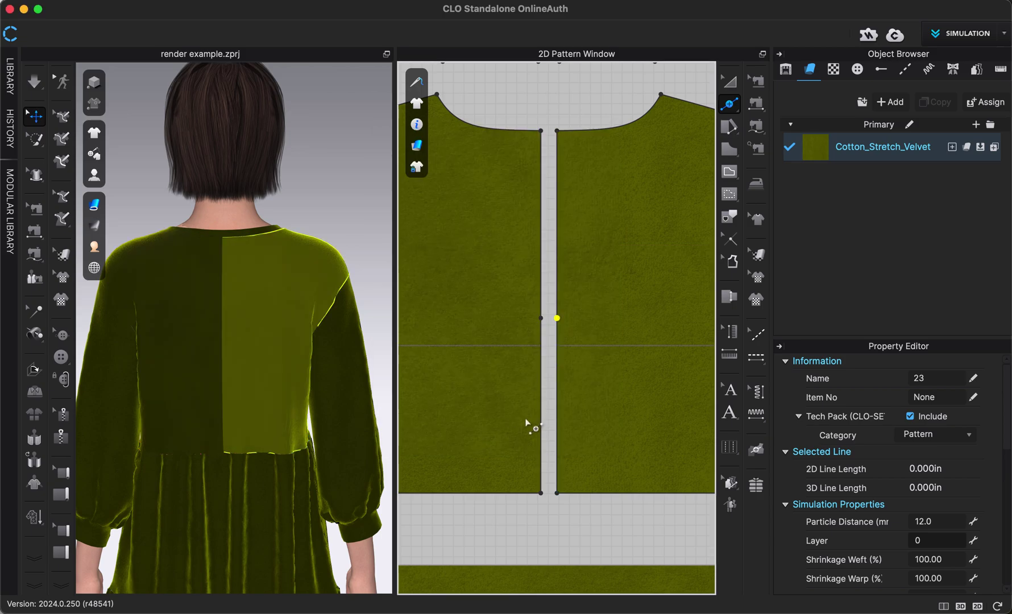
Step: Select the Zipper tool from the zipper tool group in the 3D toolbar
scroll(643, 398, "down", 2)
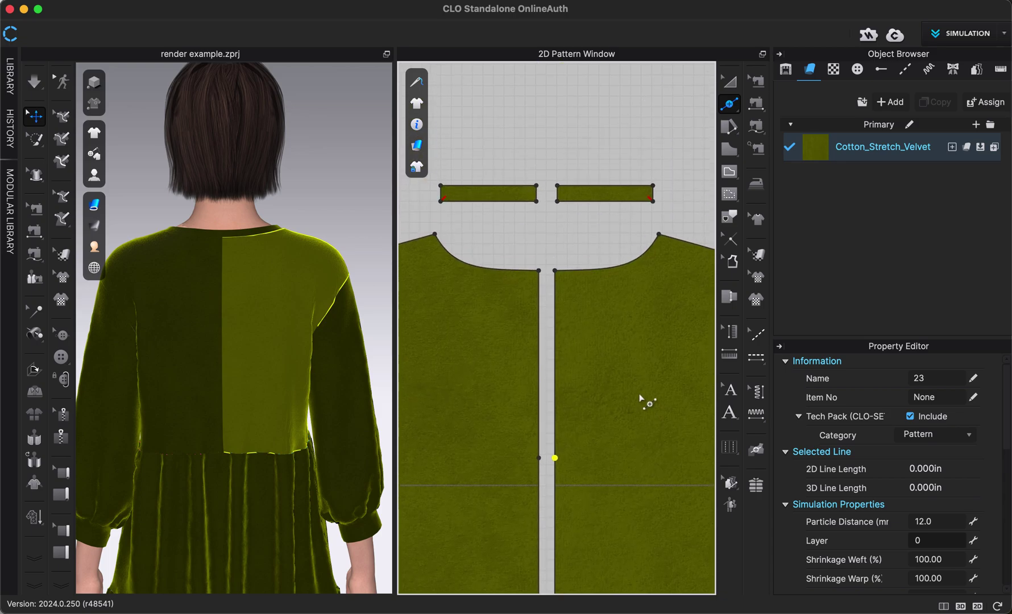
scroll(631, 377, "up", 5)
scroll(631, 378, "down", 5)
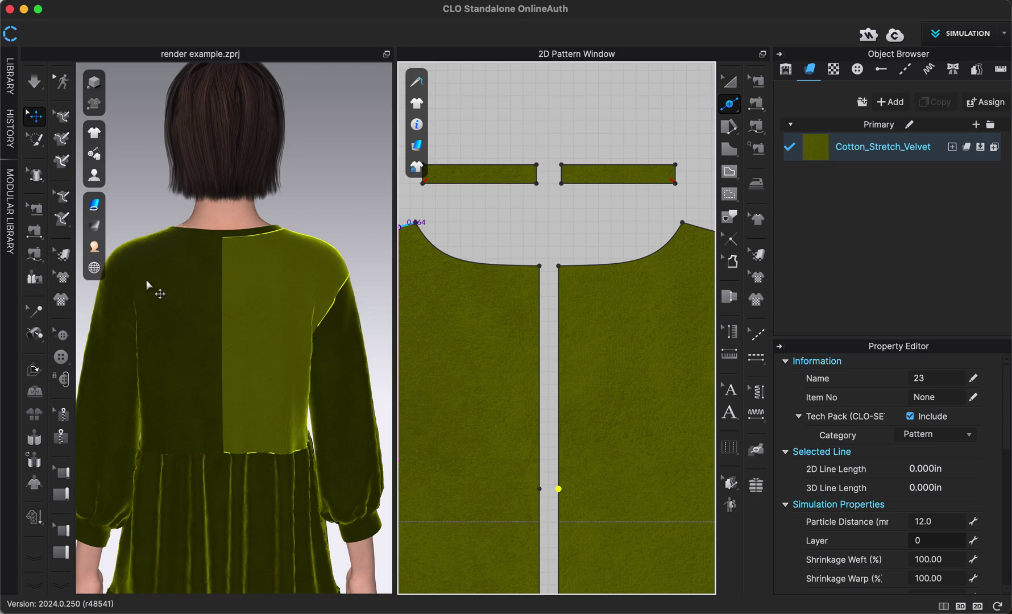
left_click(61, 421)
left_click(63, 436)
left_click(63, 415)
left_click(60, 441)
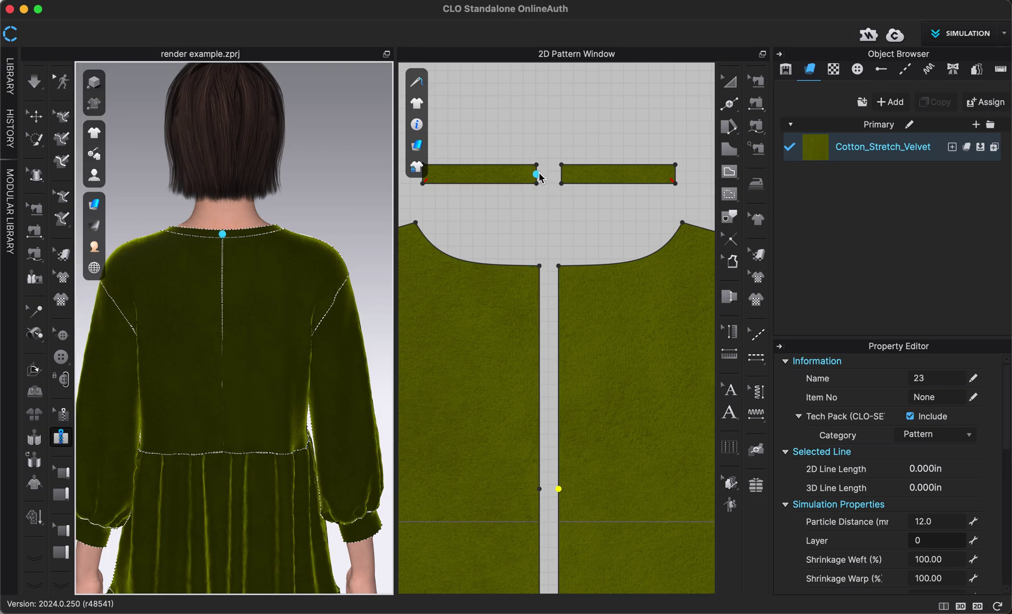
scroll(539, 169, "up", 2)
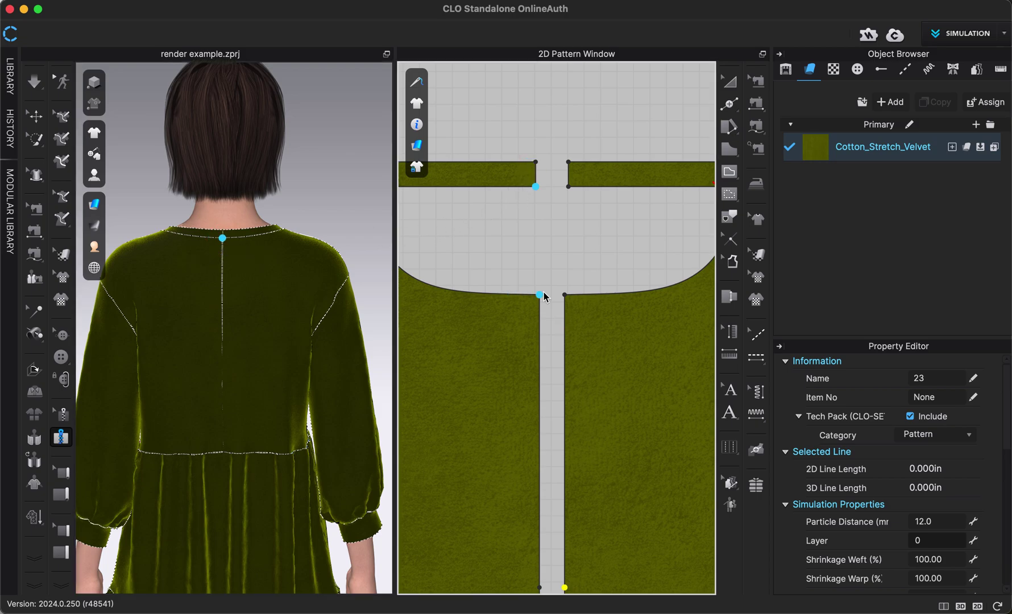
Step: Trace the left zipper line from the collar strip corner down to the 7 in split point
left_click(537, 162)
left_click(537, 187)
left_click(540, 295)
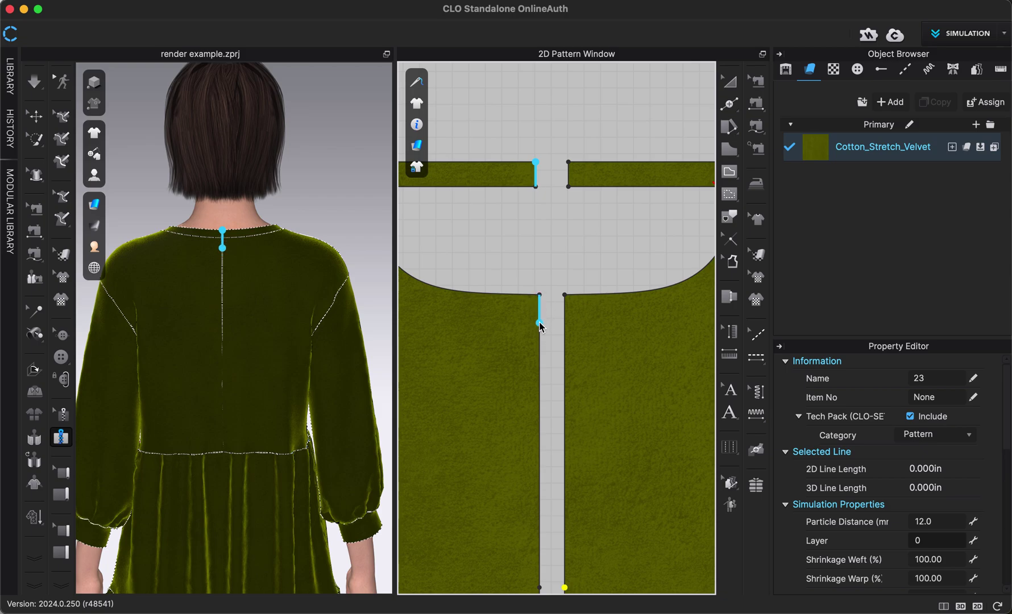
scroll(545, 356, "down", 2)
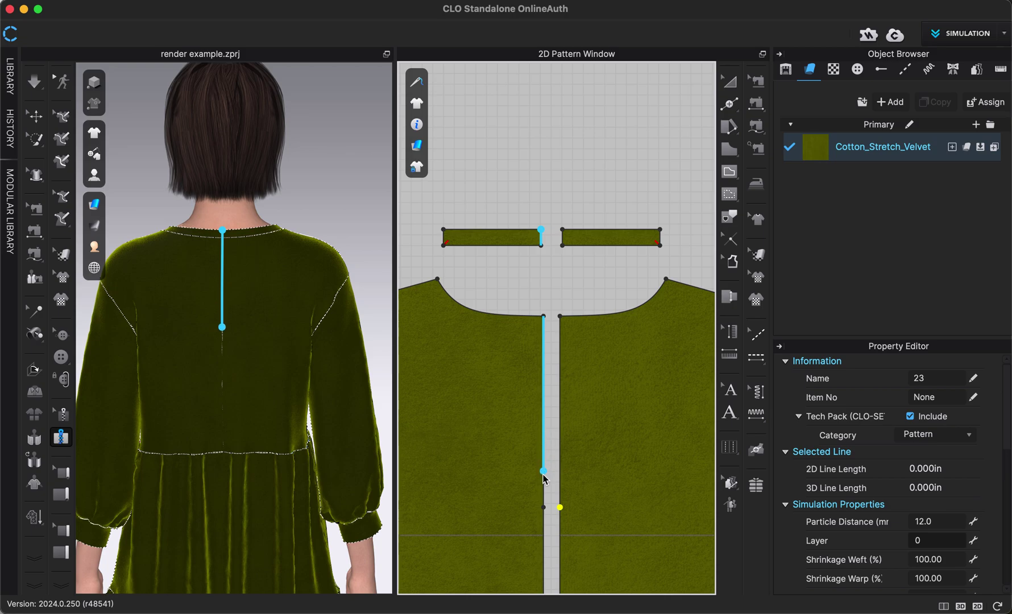
scroll(547, 493, "up", 3)
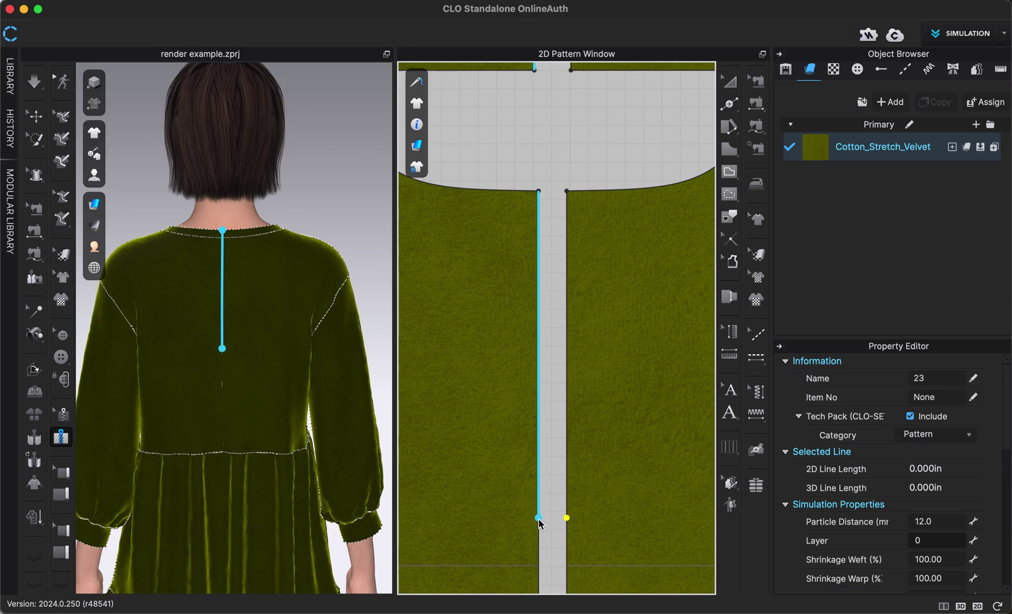
scroll(540, 518, "down", 2)
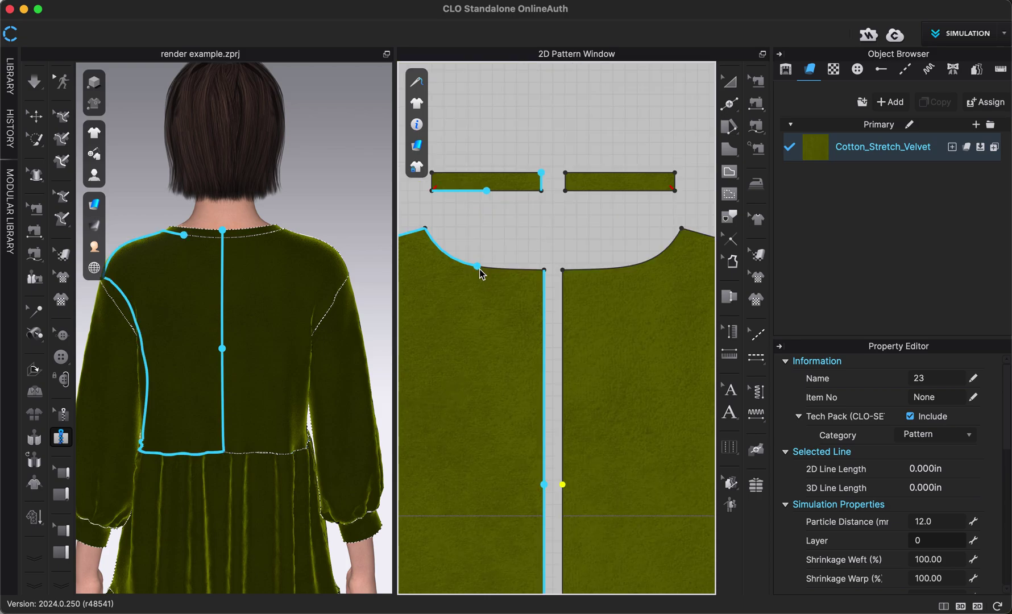
left_click(543, 485)
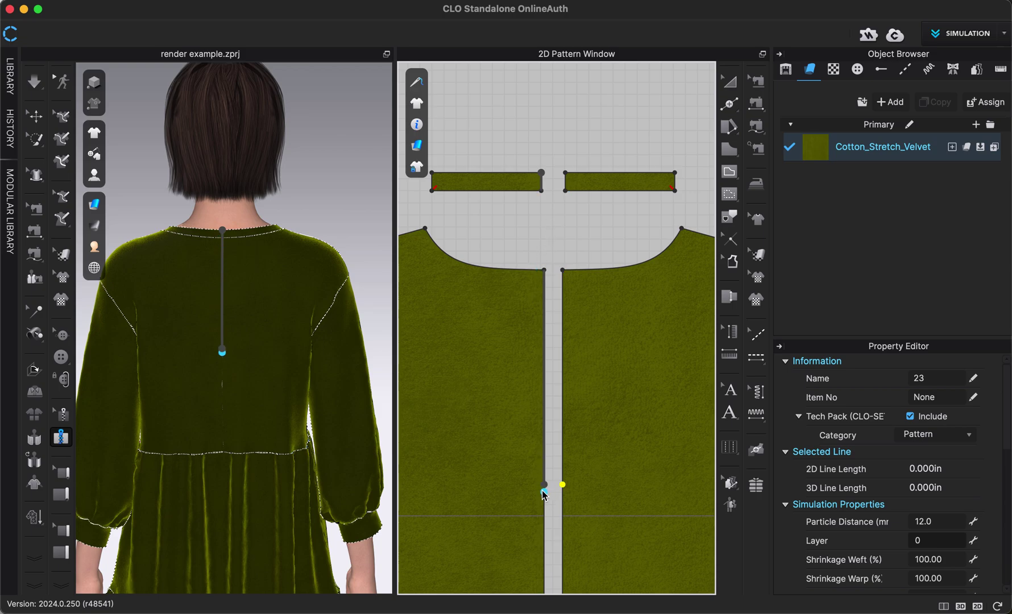
left_click(563, 388)
Step: Trace the matching right zipper line and create the 7.591 in Zipper 1
left_click(566, 173)
double_click(563, 200)
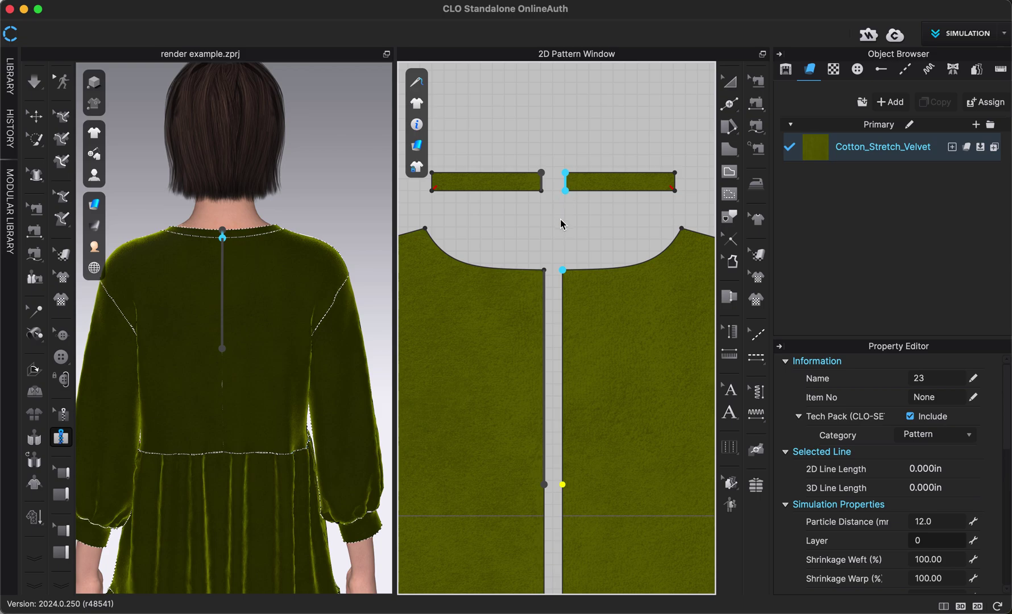
left_click(562, 274)
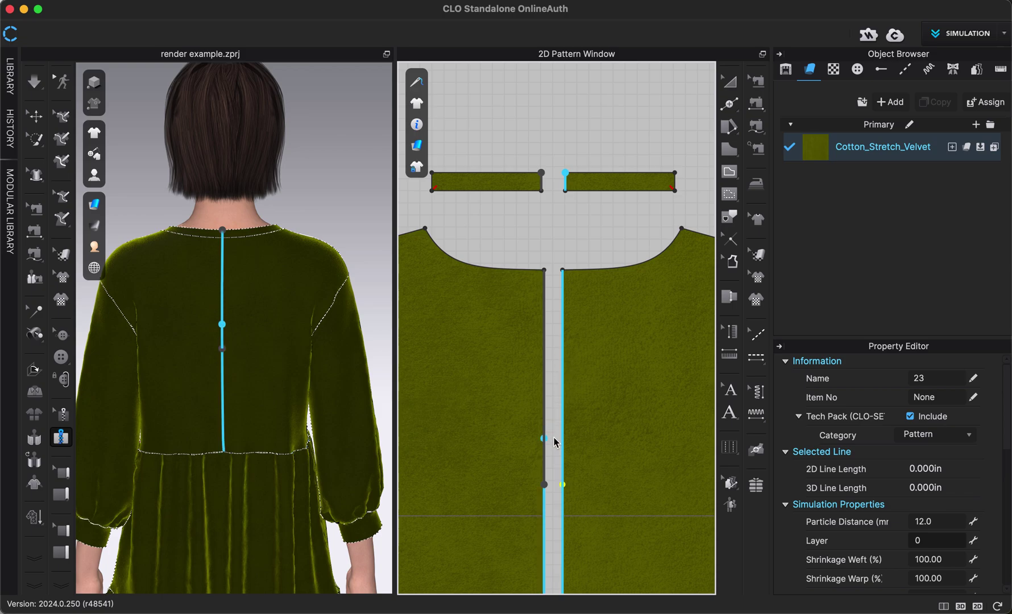
double_click(563, 485)
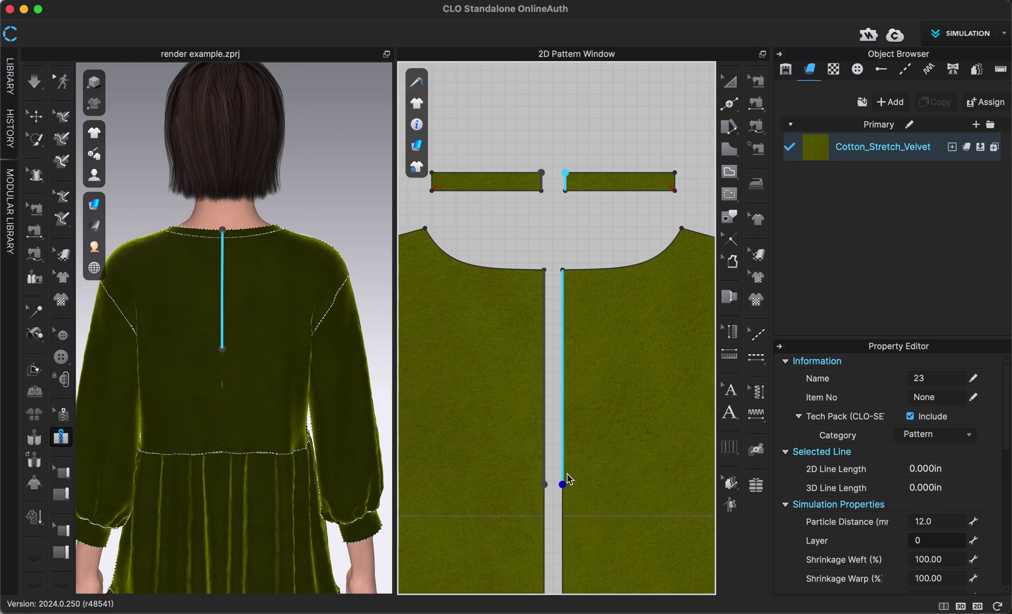
scroll(569, 488, "up", 3)
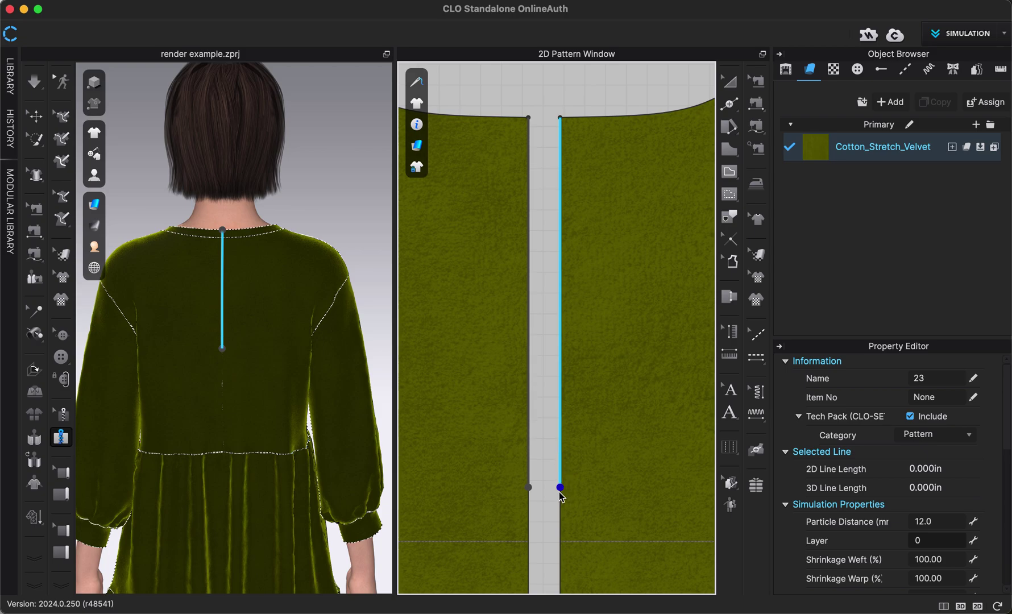
mouse_move(560, 487)
left_mouse_down()
mouse_move(564, 414)
mouse_move(559, 487)
left_mouse_up()
key("Return")
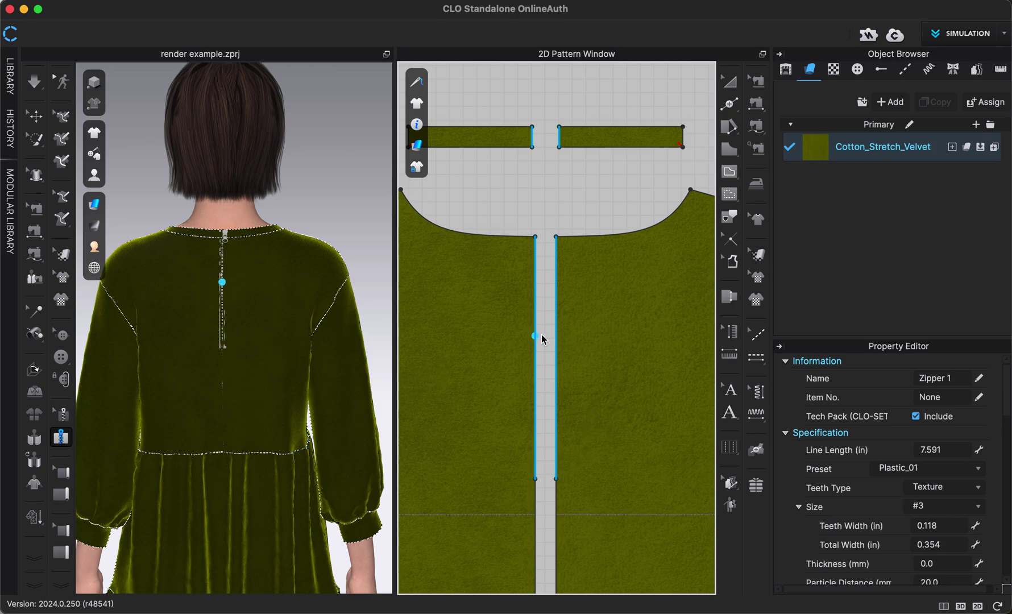
Step: Sew the lower 6.539 in left and right centre-back edges together with Segment Sewing
scroll(542, 336, "down", 3)
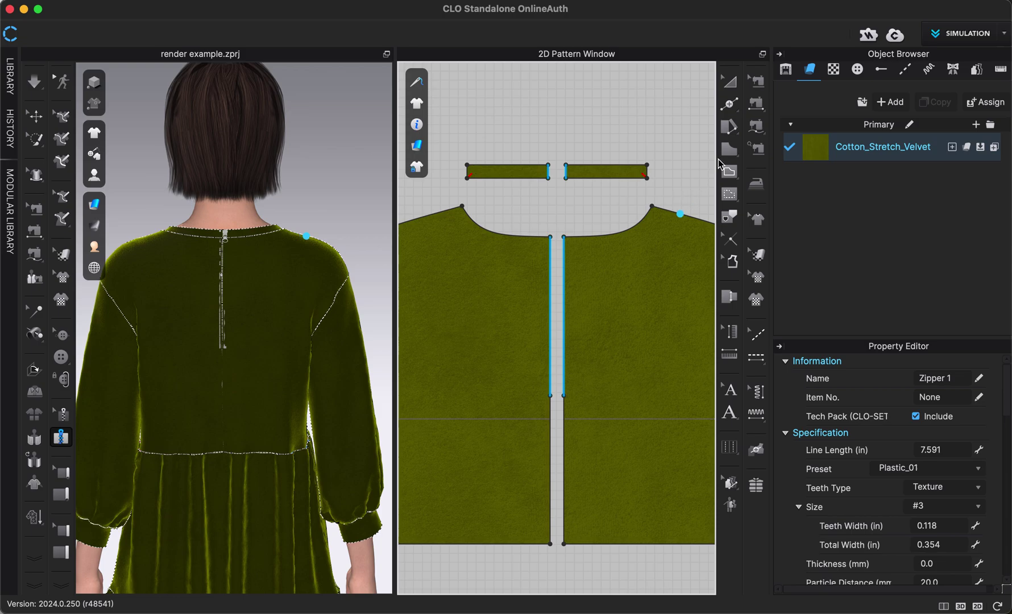
left_click(757, 103)
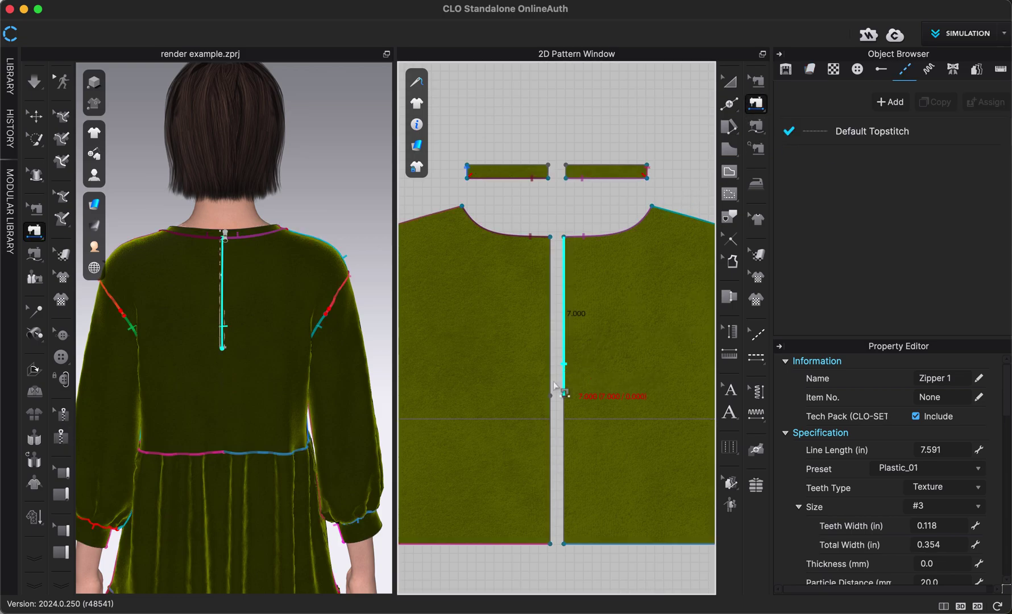
left_click(551, 426)
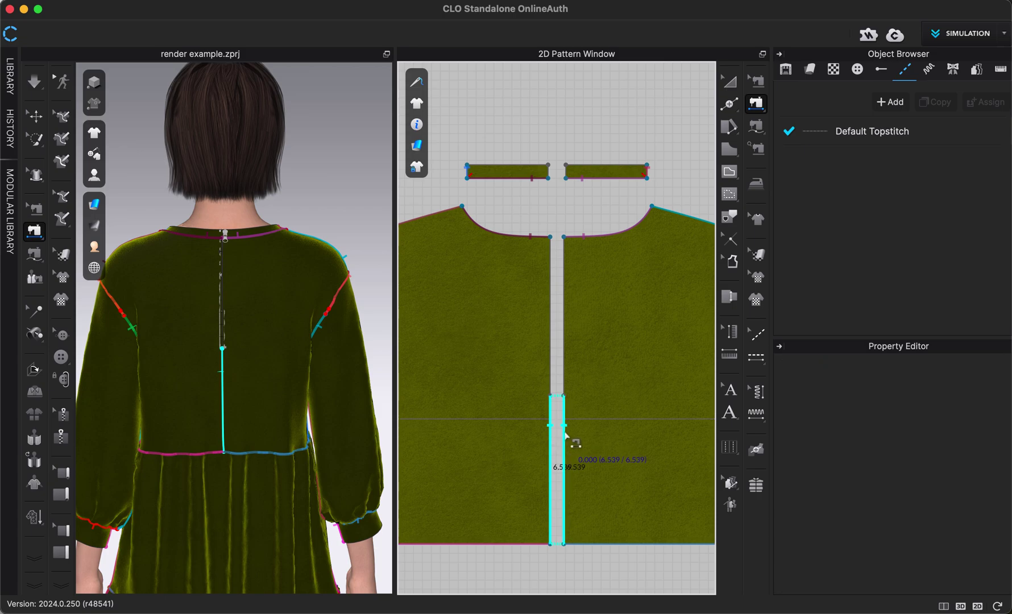
left_click(566, 435)
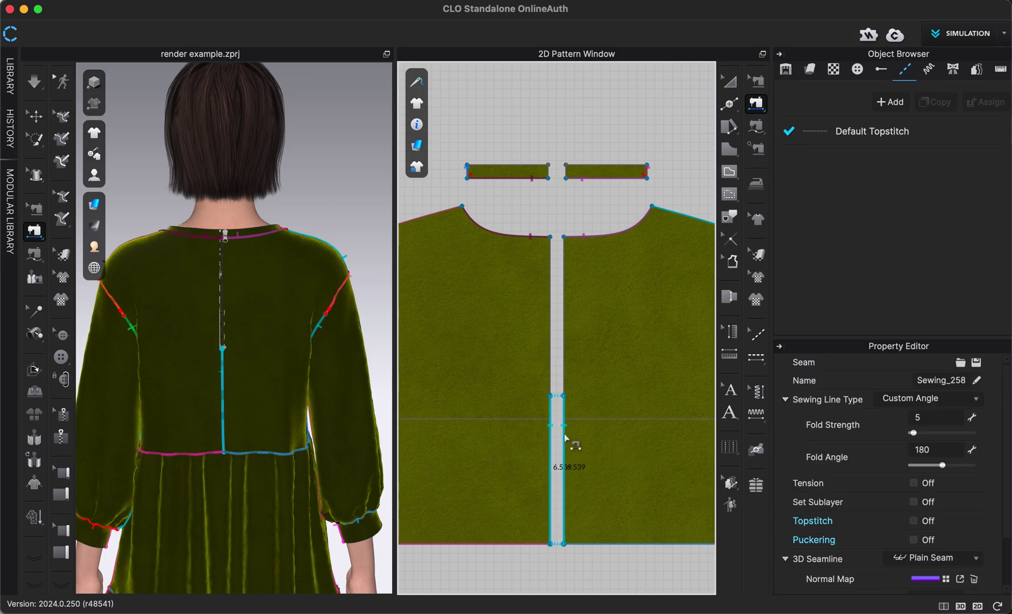
Step: Return to Edit Pattern and run, then stop, the simulation to drape the back seam below the zipper
left_click(730, 82)
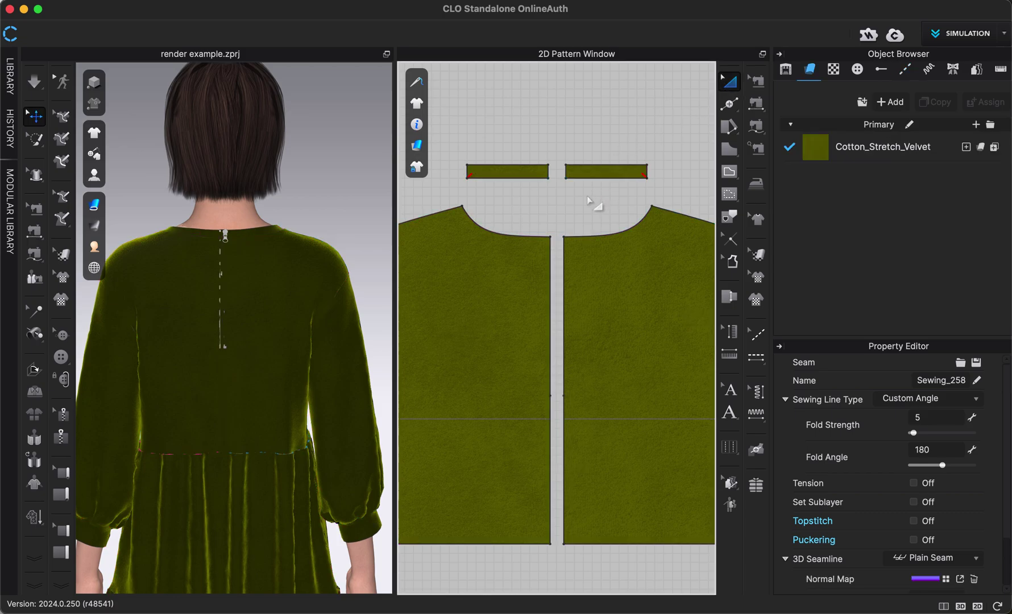
scroll(199, 273, "up", 5)
scroll(200, 277, "up", 2)
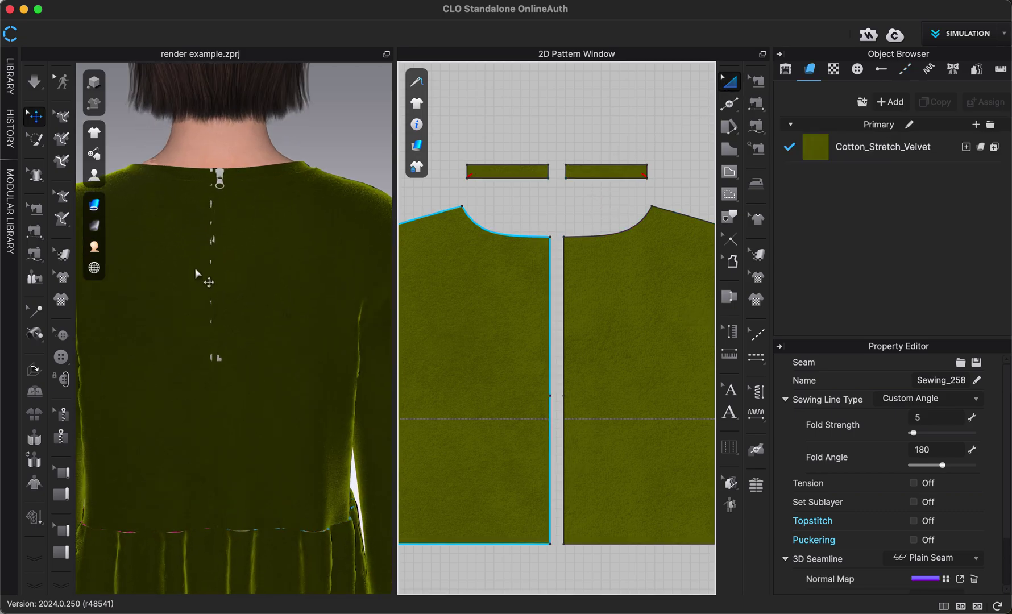
key("space")
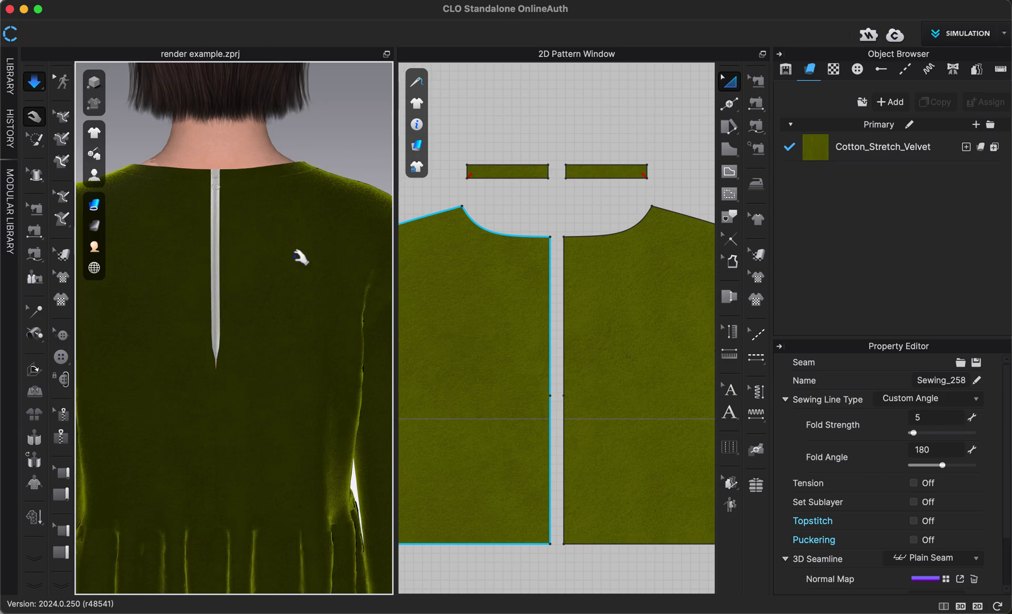
scroll(222, 271, "up", 2)
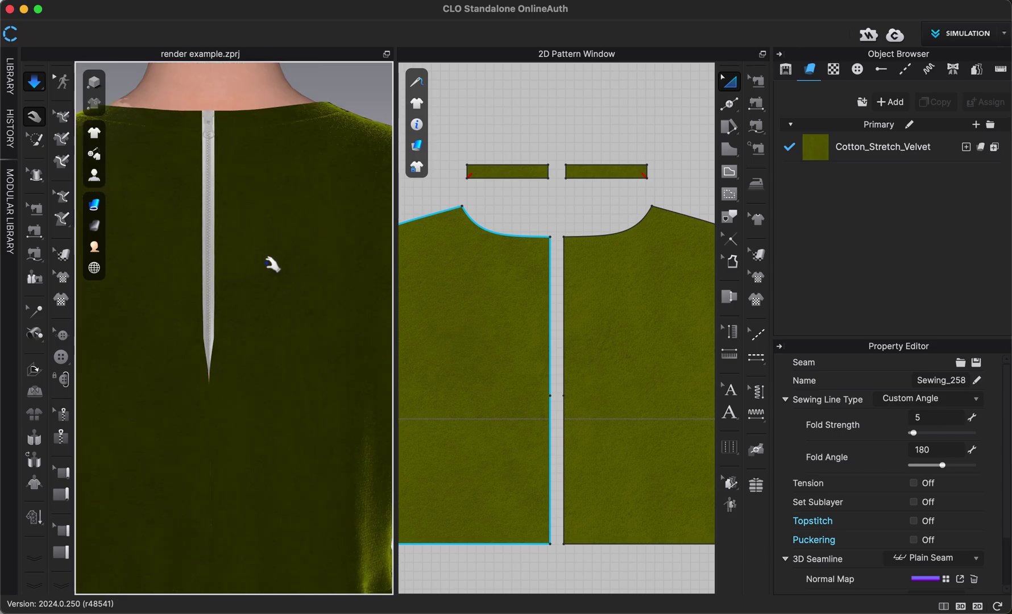
scroll(291, 308, "down", 2)
scroll(292, 323, "up", 2)
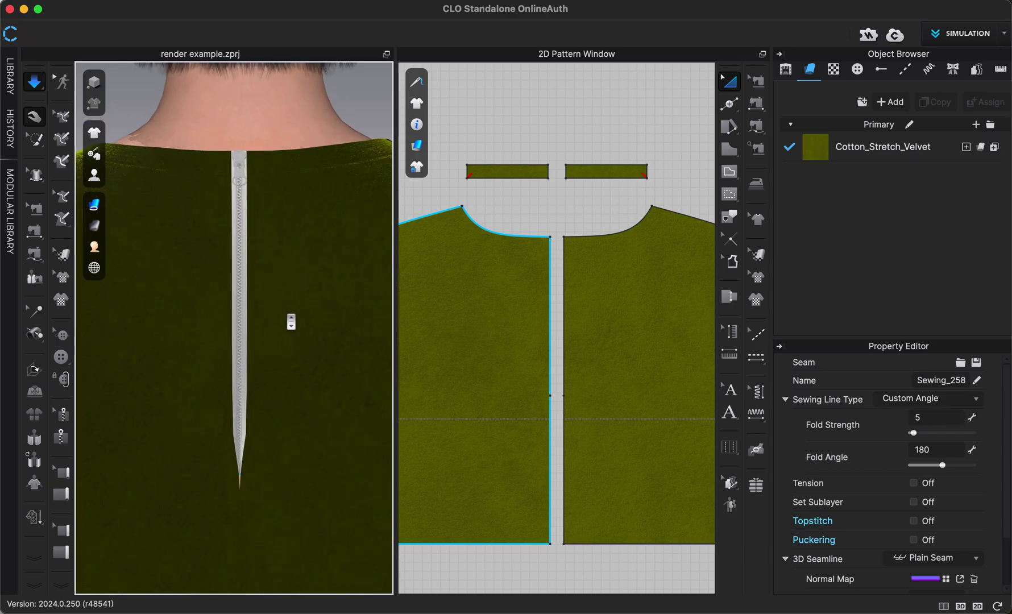
scroll(287, 393, "down", 2)
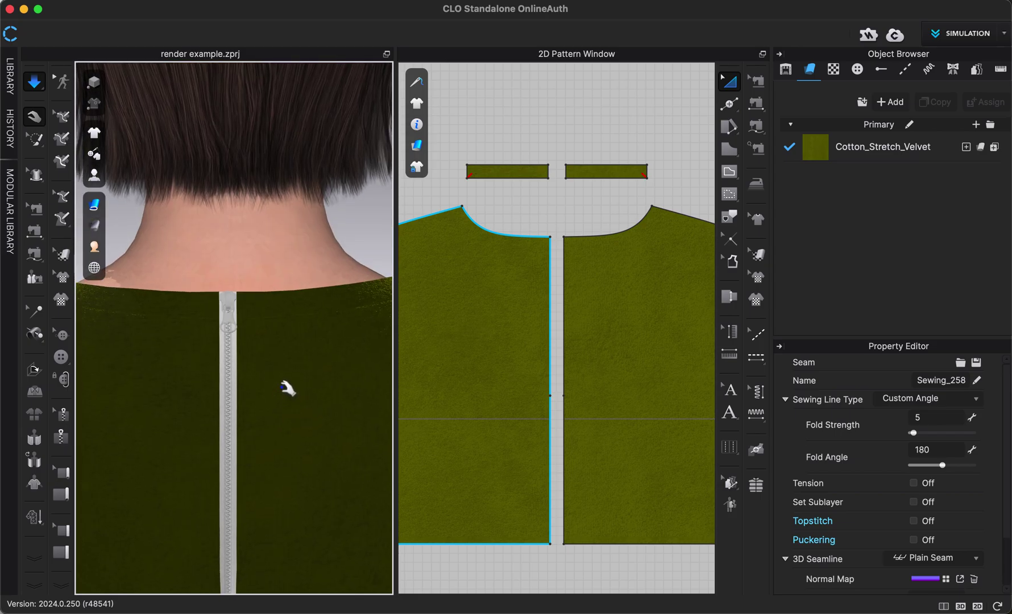
scroll(287, 394, "down", 3)
scroll(276, 226, "down", 2)
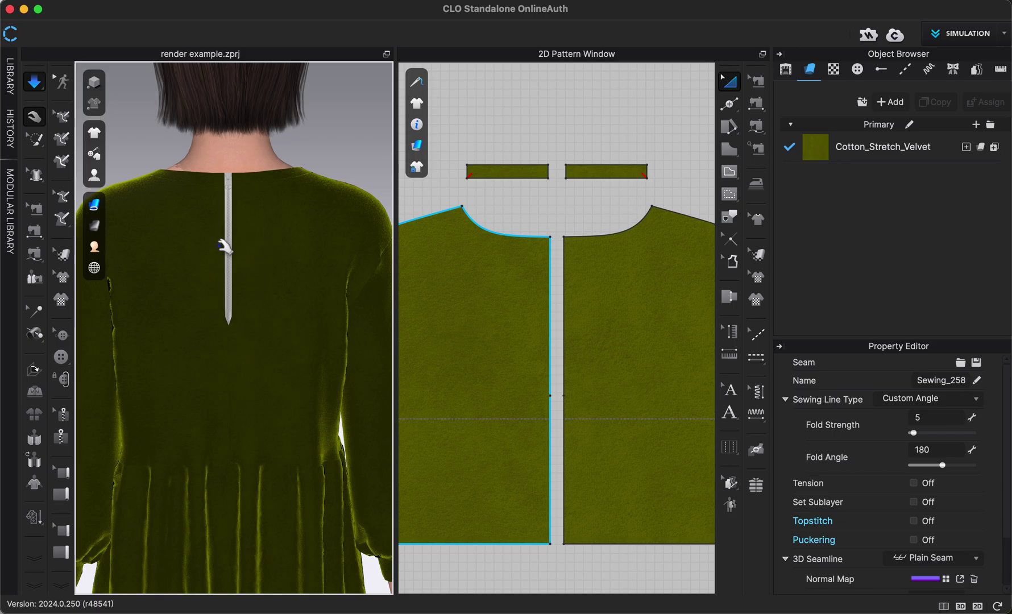
key("space")
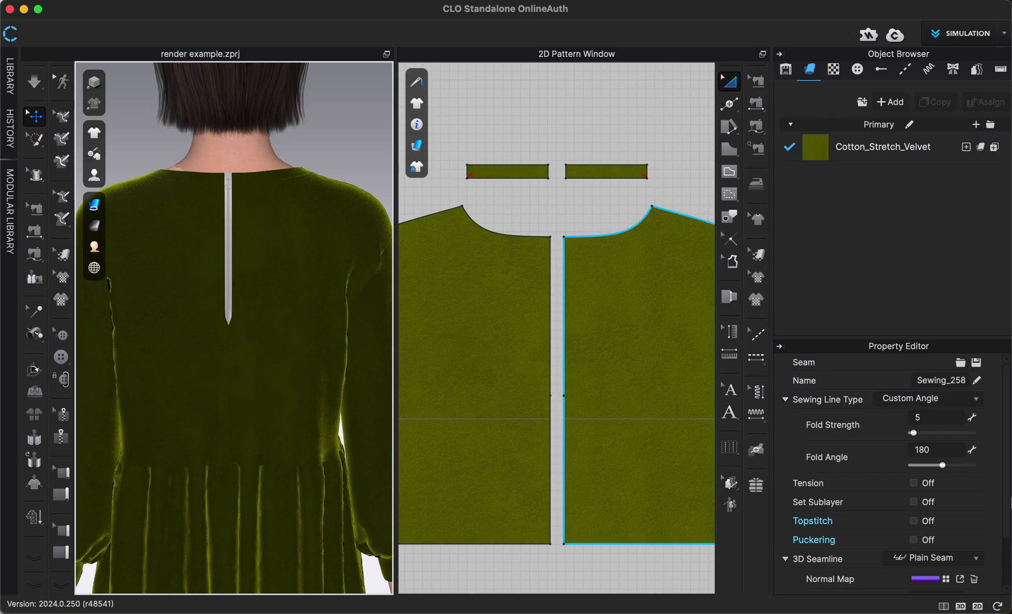
Step: Select the back zipper in the 3D view and zoom in on its slider
left_click(230, 219)
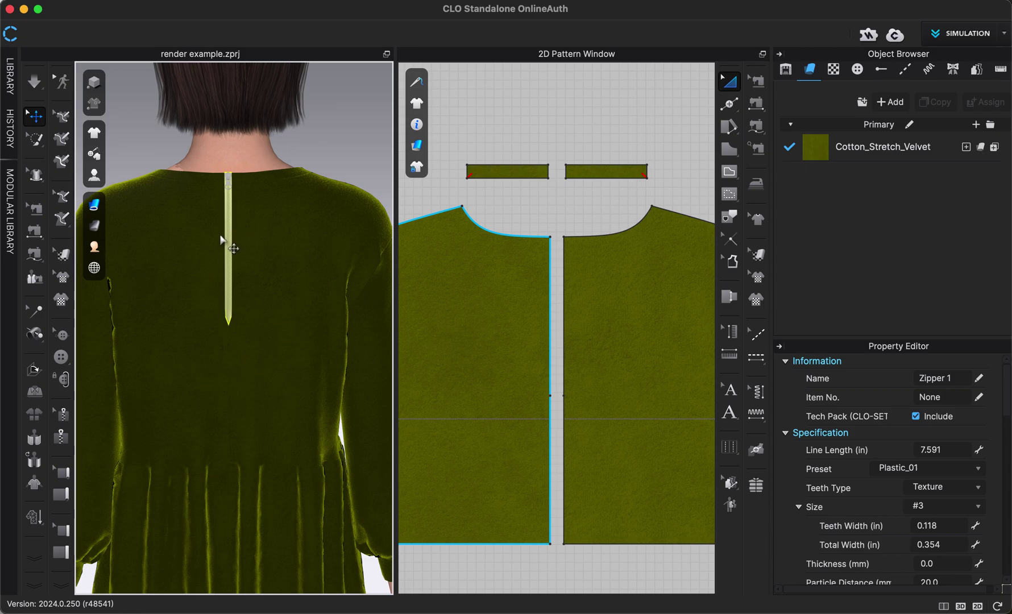
scroll(227, 238, "up", 3)
middle_click_drag(260, 212, 241, 300)
scroll(289, 367, "up", 2)
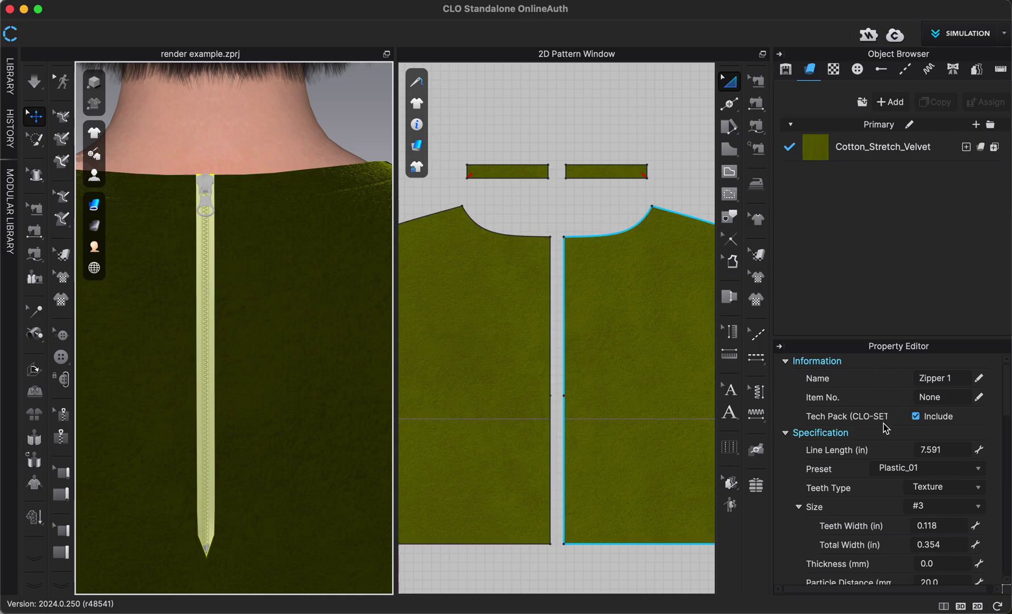
Step: Set Zipper 1's total width to 0.25 in and teeth width to 0.1 in, resimulating
scroll(883, 437, "down", 3)
scroll(883, 438, "up", 3)
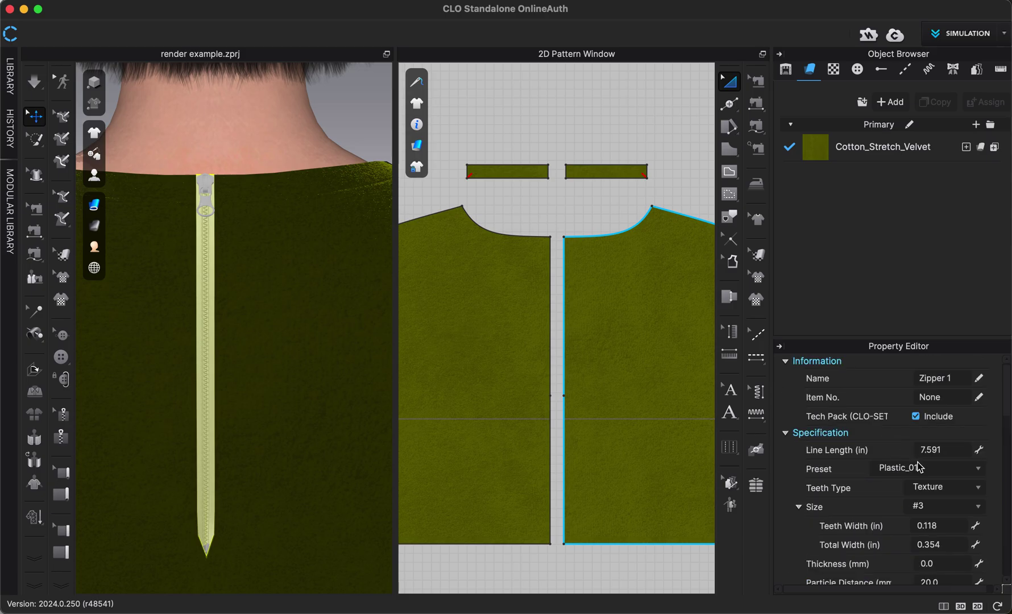
scroll(896, 467, "down", 3)
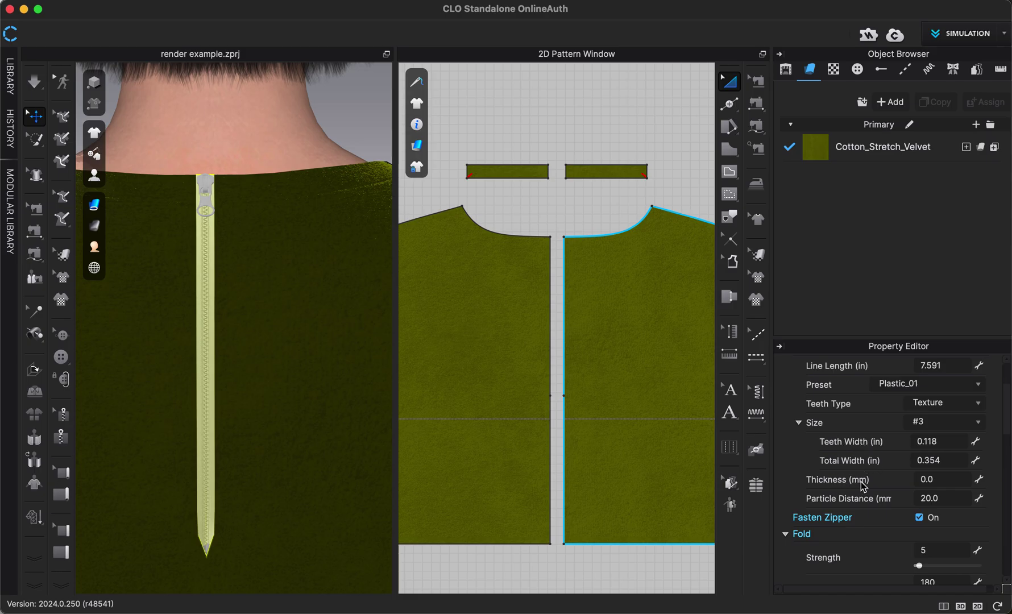
left_click(947, 461)
type(".25")
key("Return")
key("space")
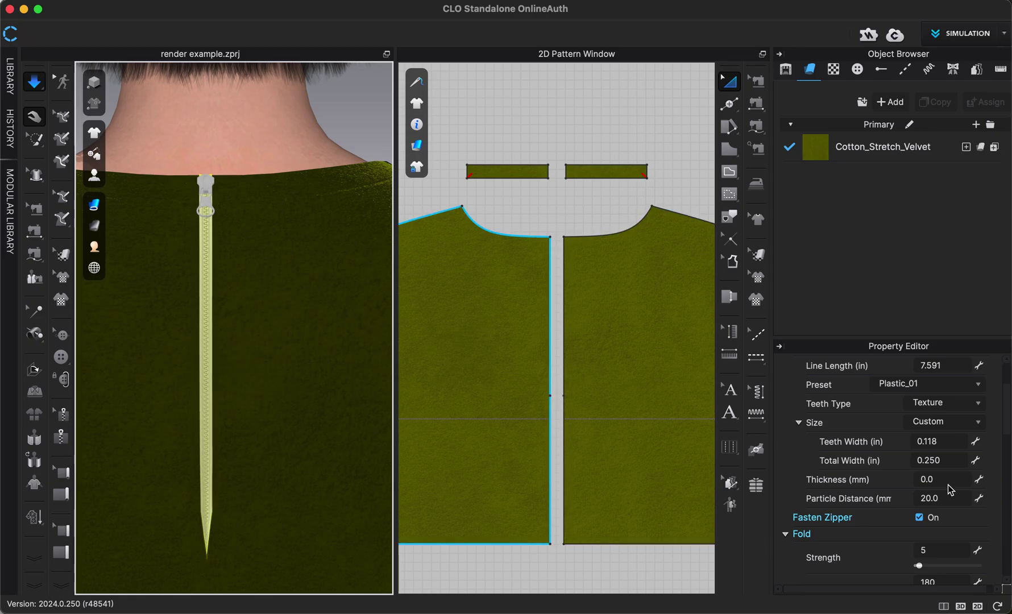
left_click(948, 441)
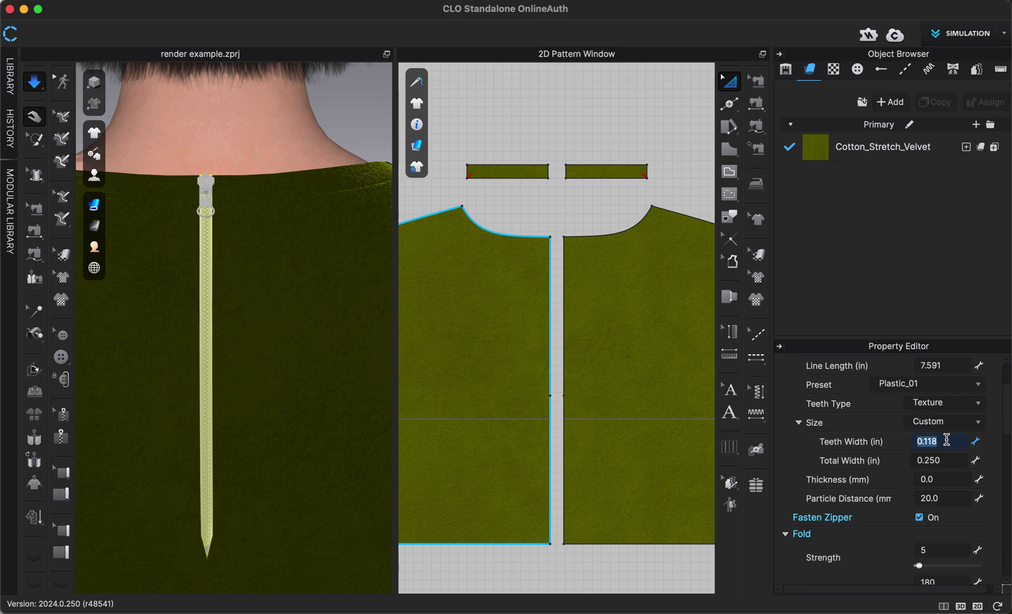
type(".1")
key("Return")
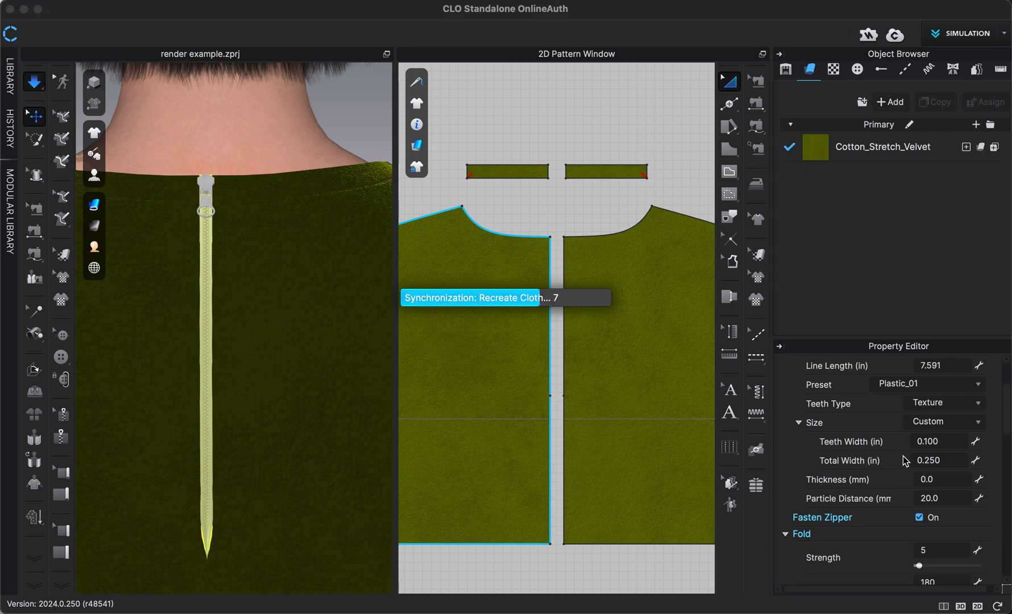
Step: Select Zipper 1, switch on Fasten Zipper, and resimulate so the back opening zips shut
scroll(902, 500, "down", 3)
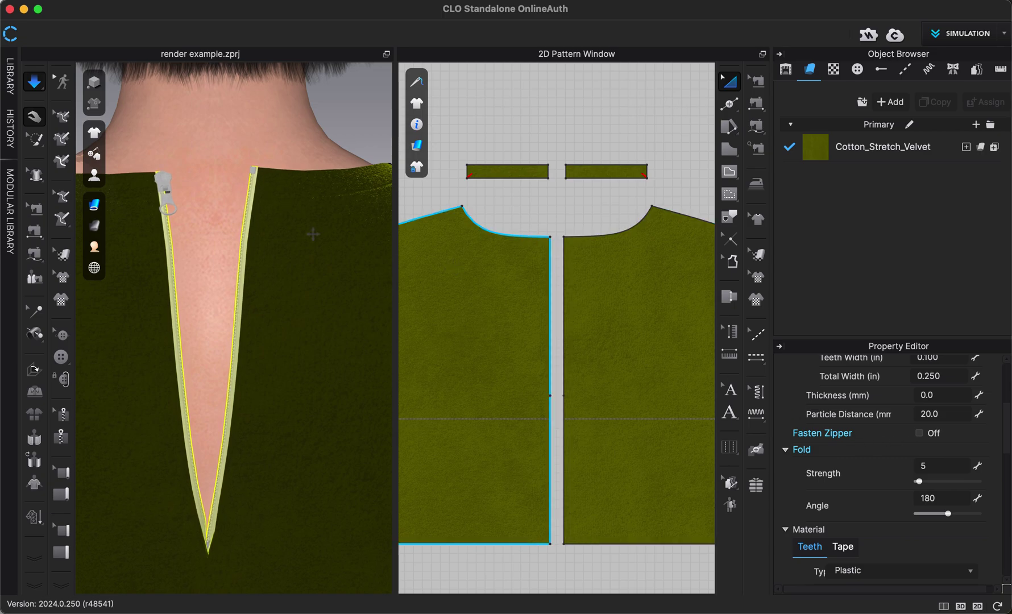
left_click(279, 208)
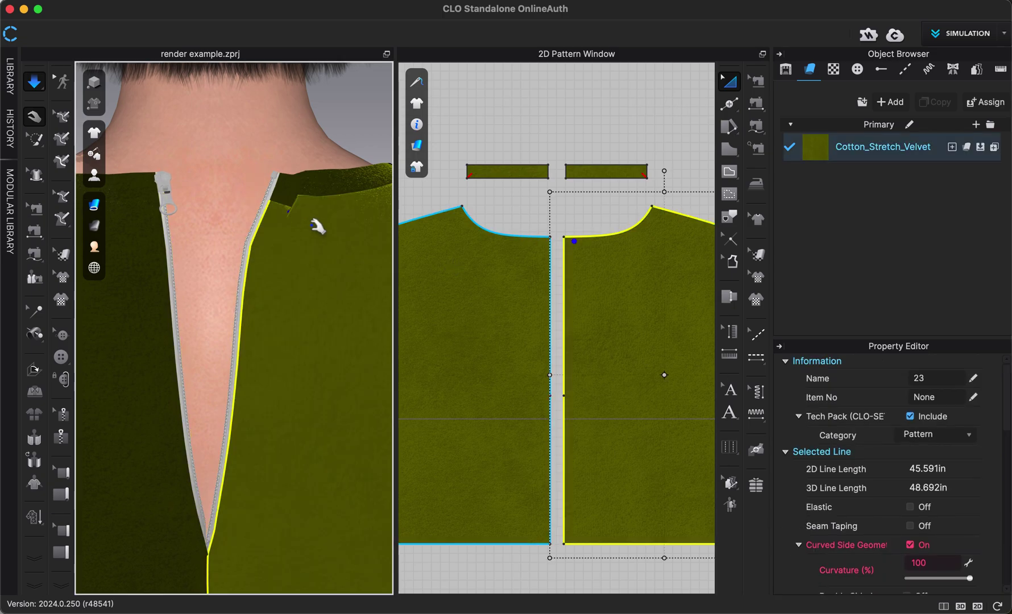
left_click(133, 244)
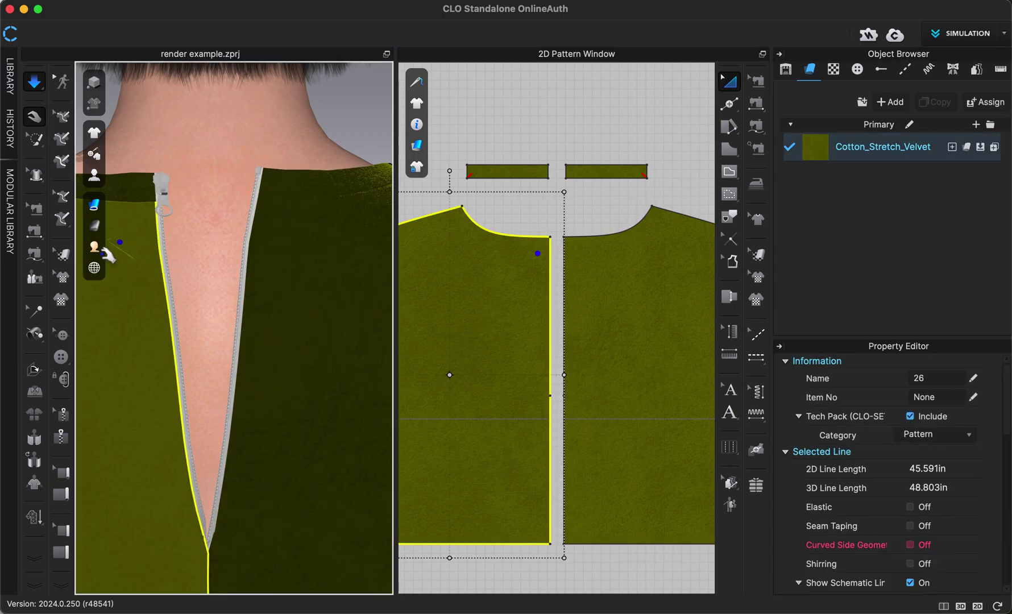
left_click(260, 219)
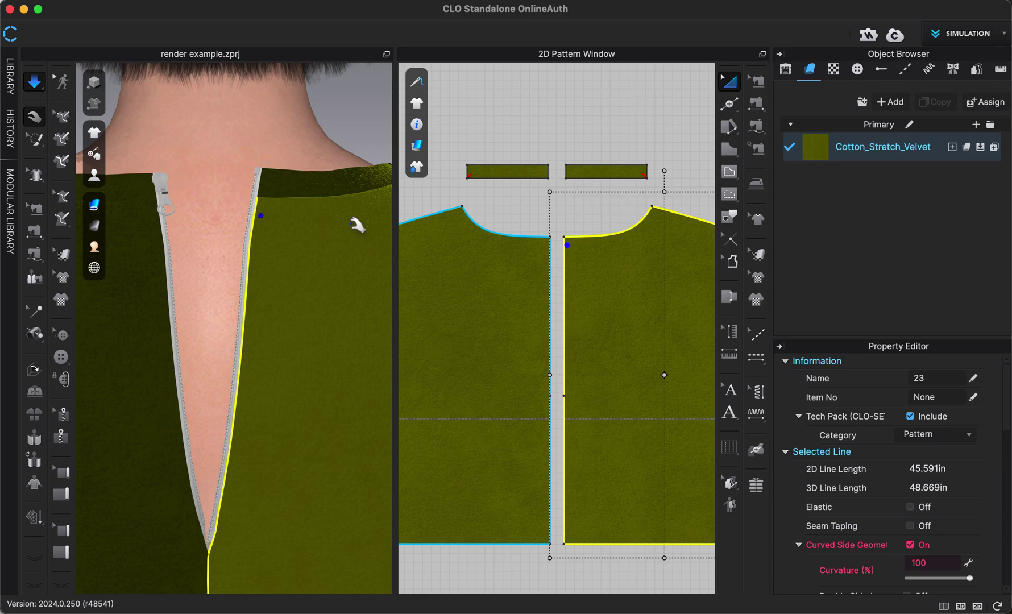
key("Escape")
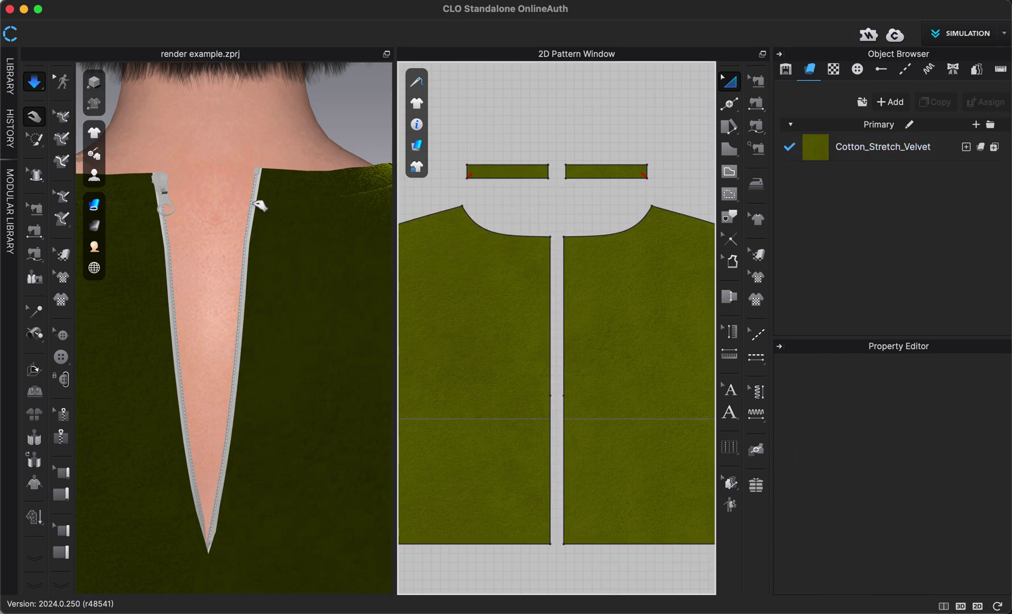
left_click(260, 206)
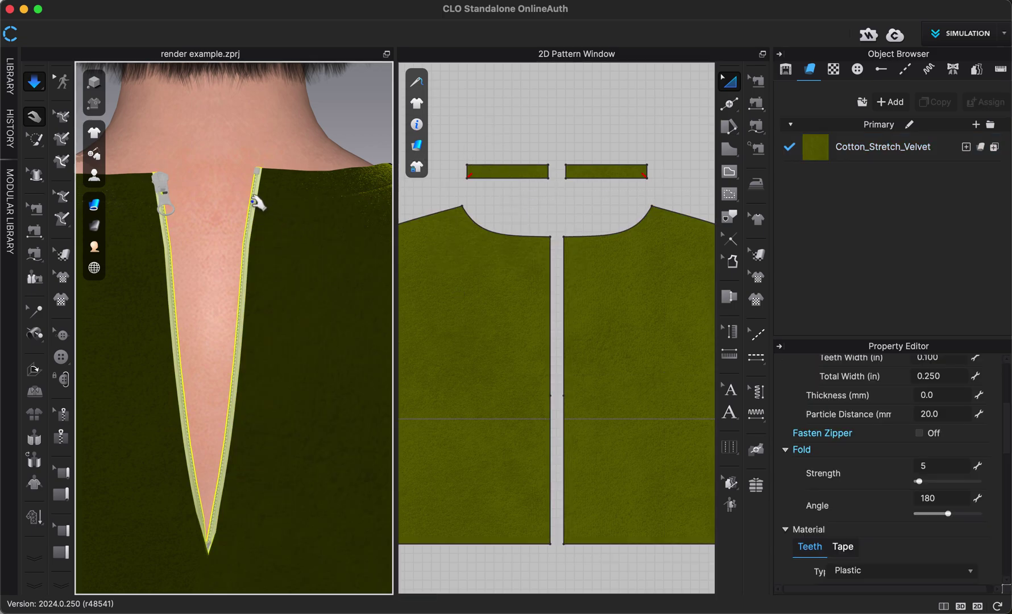
left_click(919, 434)
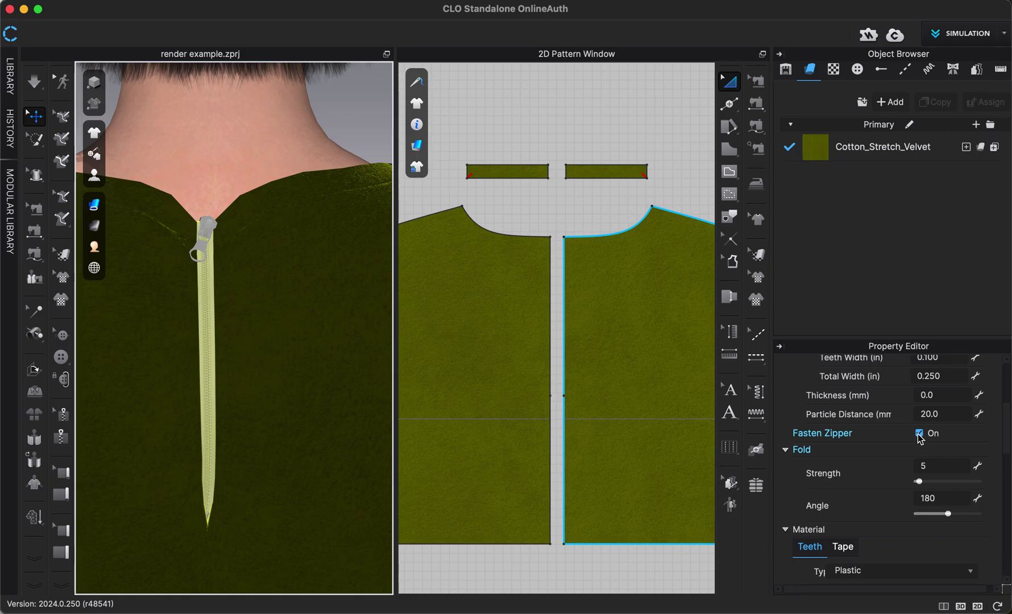
key("space")
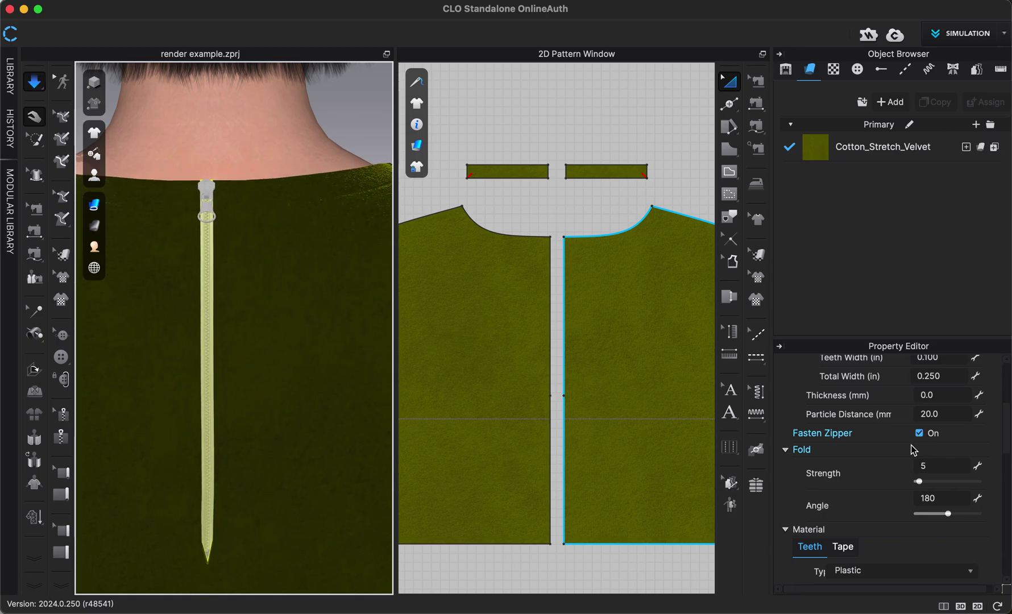
Step: Set the zipper's Teeth Color to olive Yellow 4 (#666608)
scroll(883, 472, "down", 3)
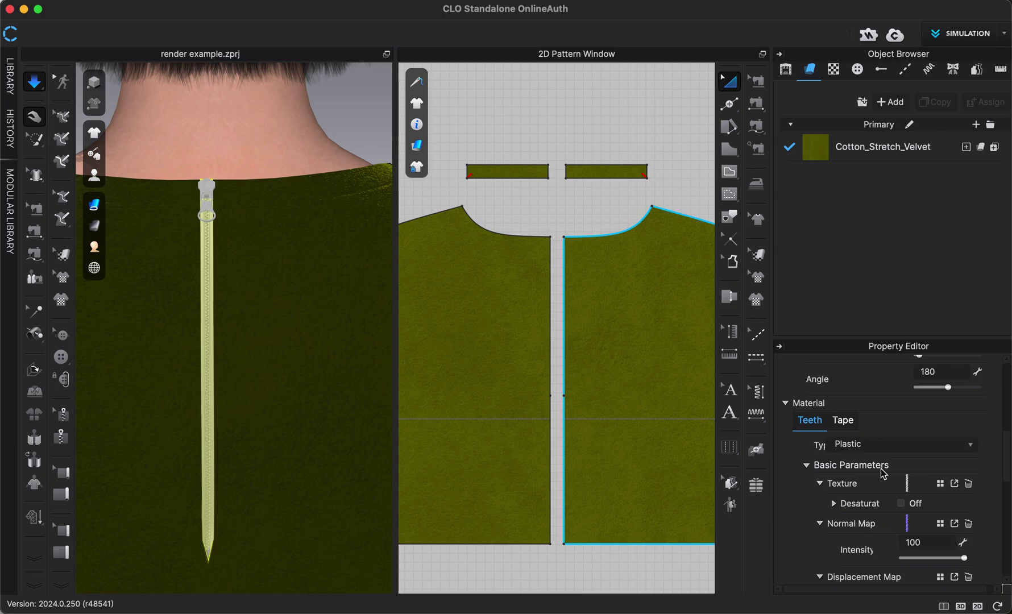
scroll(904, 472, "down", 2)
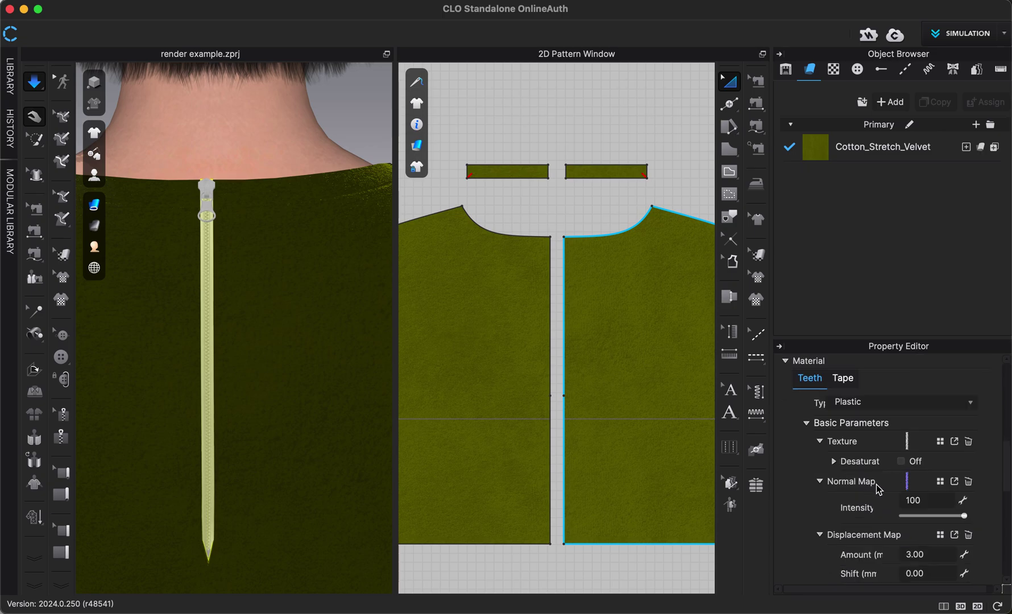
scroll(886, 485, "down", 10)
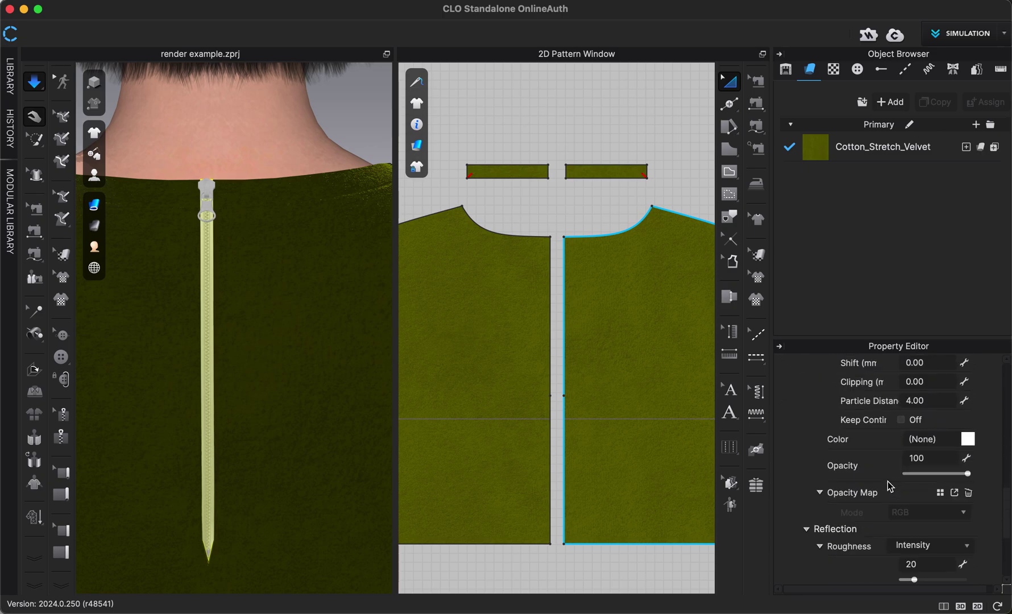
left_click(968, 439)
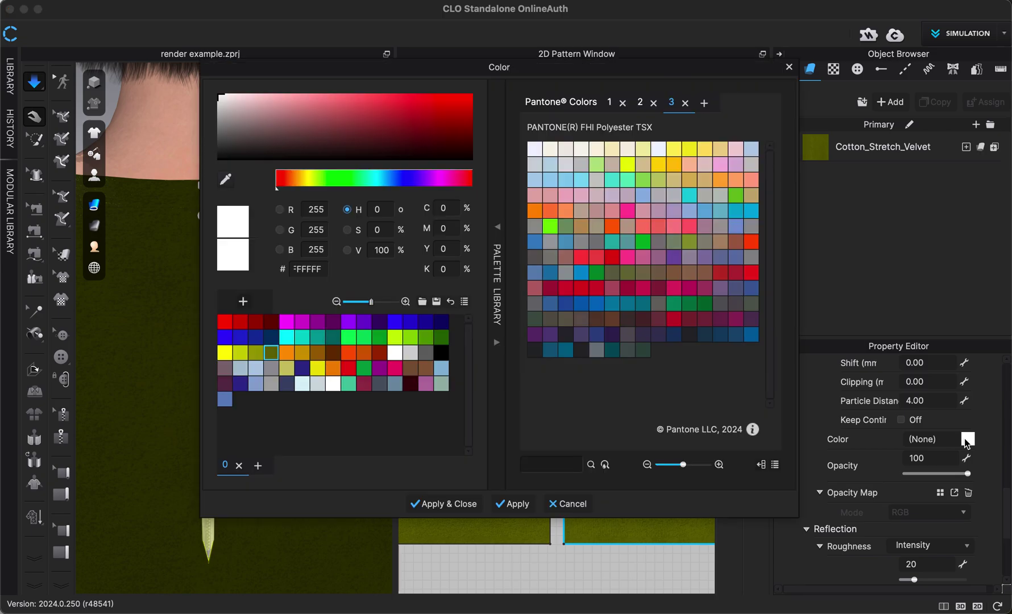
left_click_drag(570, 70, 690, 71)
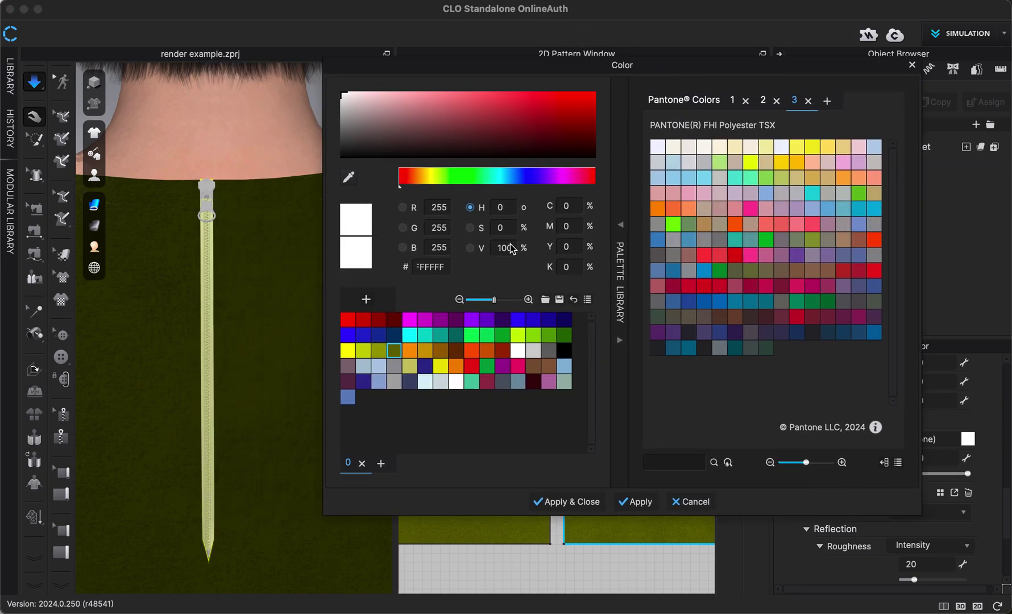
left_click(395, 351)
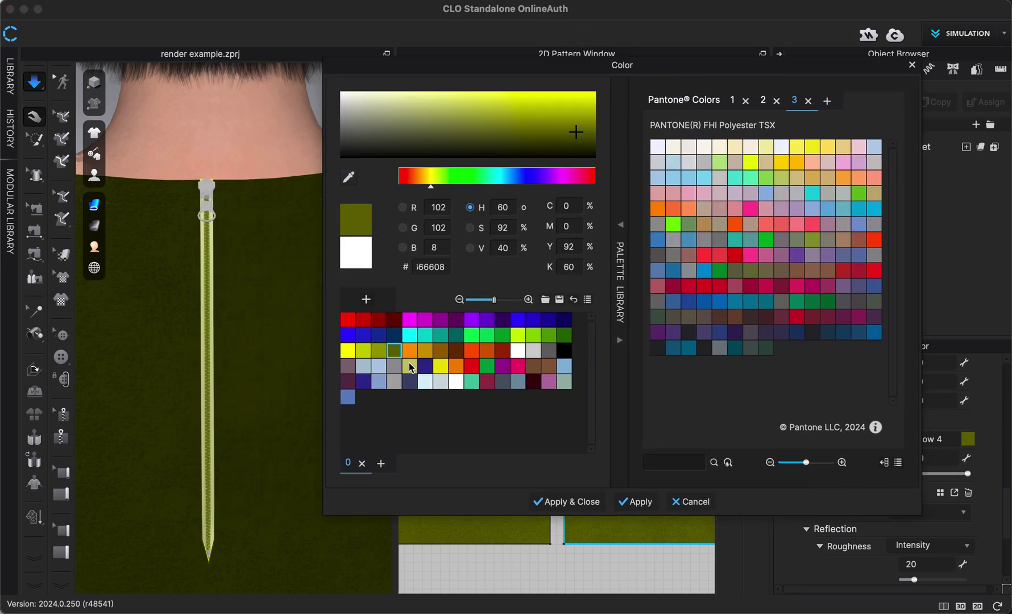
left_click(580, 502)
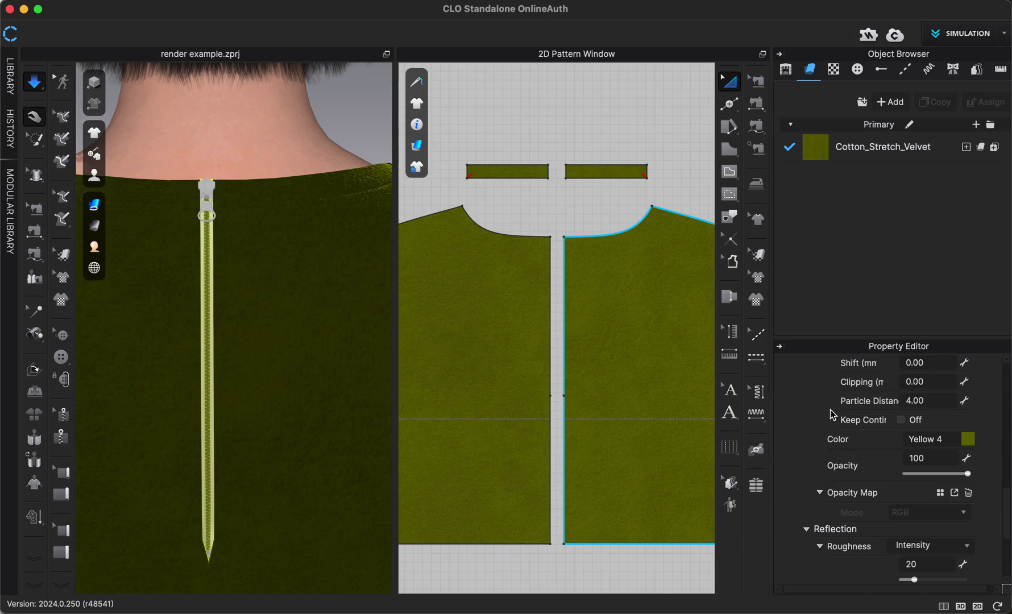
scroll(1008, 499, "down", 5)
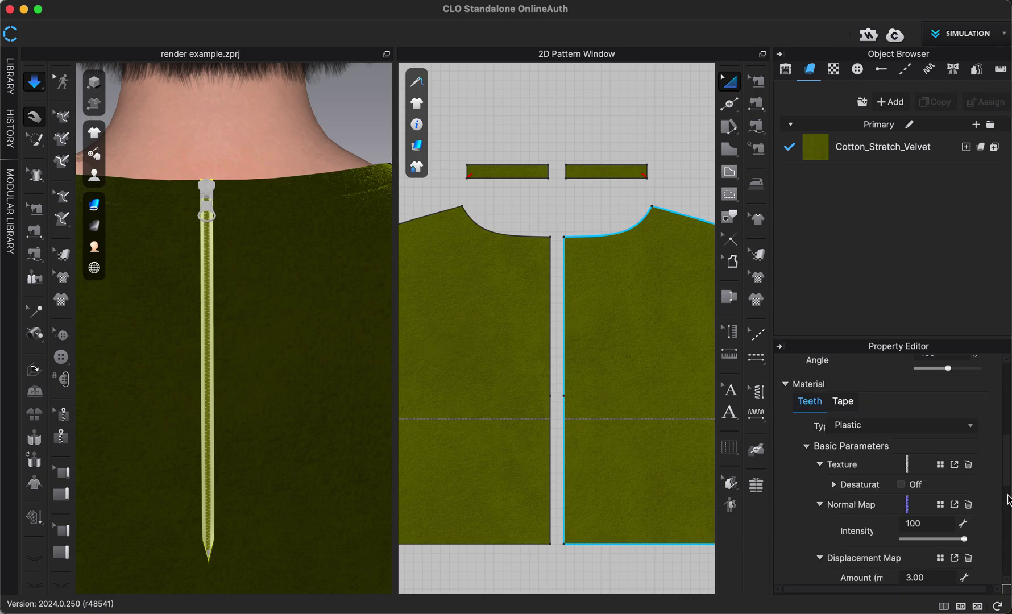
Step: Set the zipper's Tape color to the same olive Yellow 4 (#666608)
left_click(840, 402)
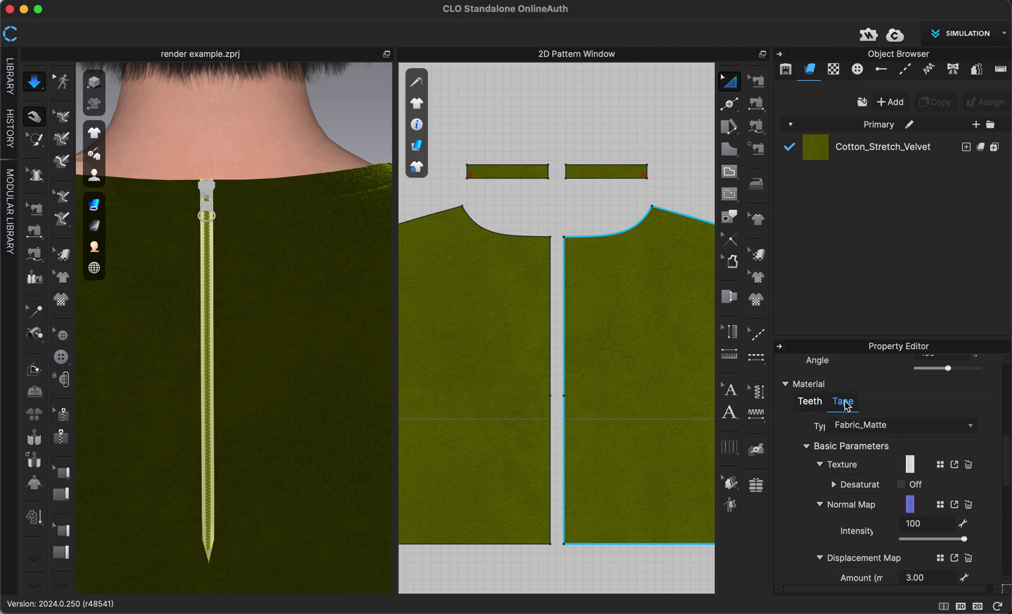
scroll(844, 489, "down", 6)
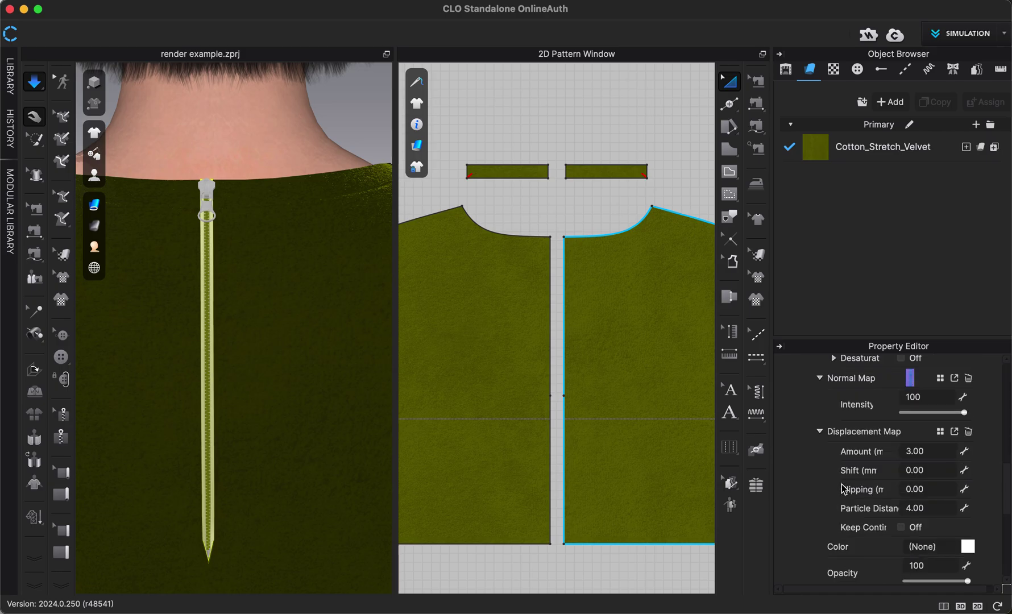
left_click(968, 505)
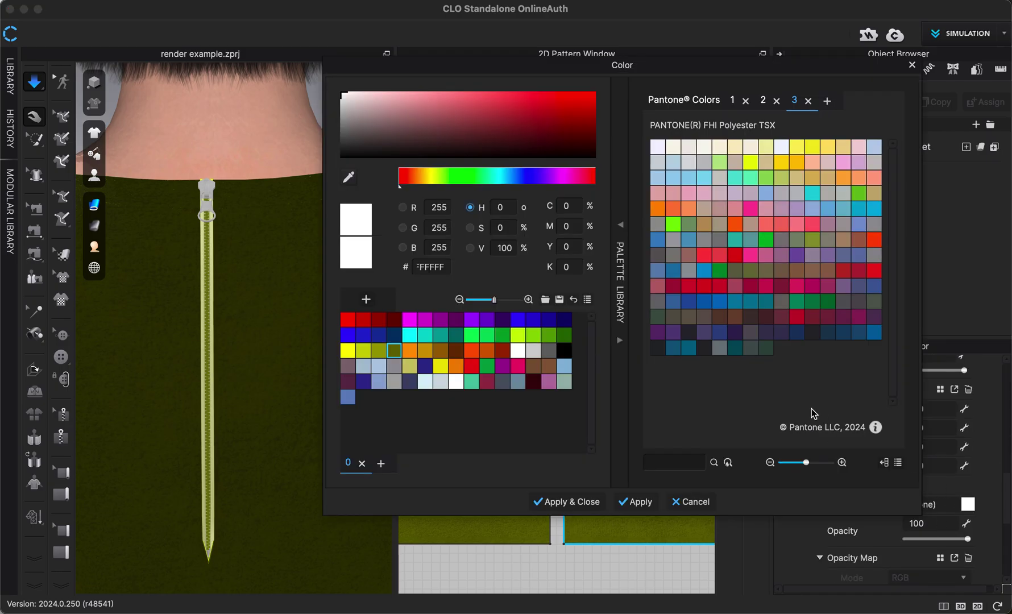
left_click(396, 353)
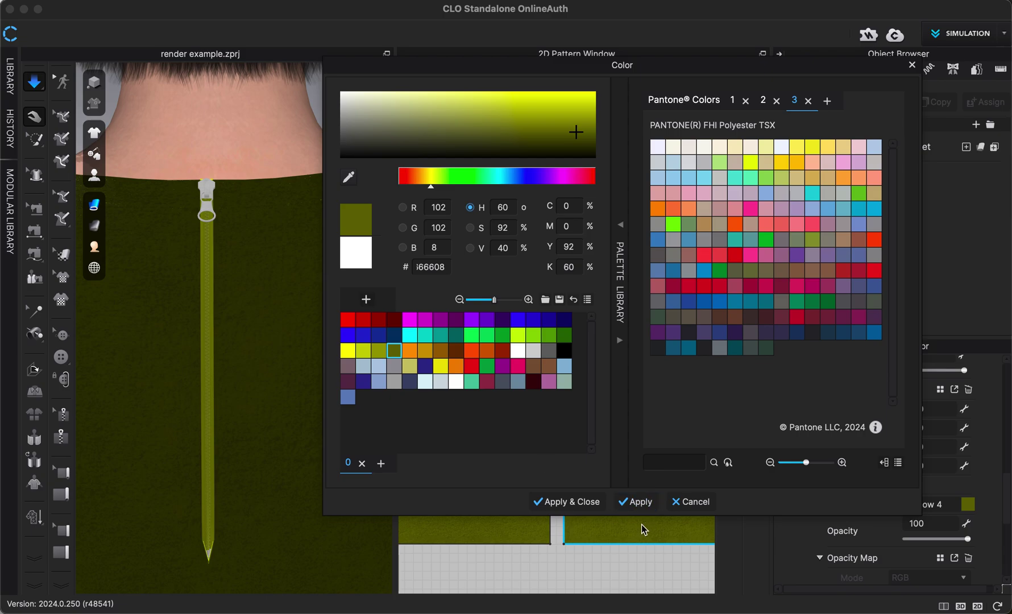
left_click(595, 503)
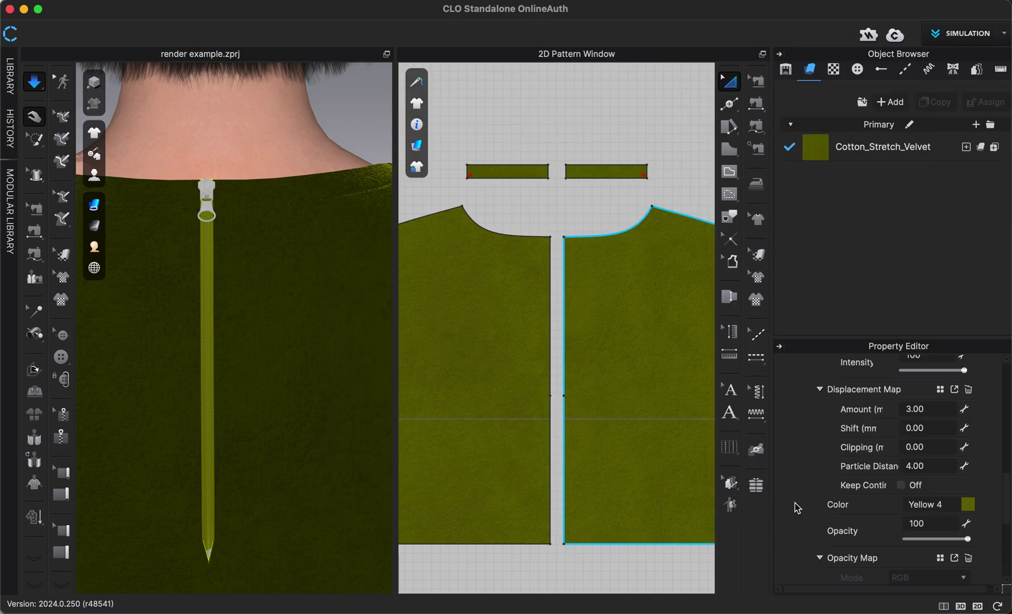
scroll(839, 505, "down", 6)
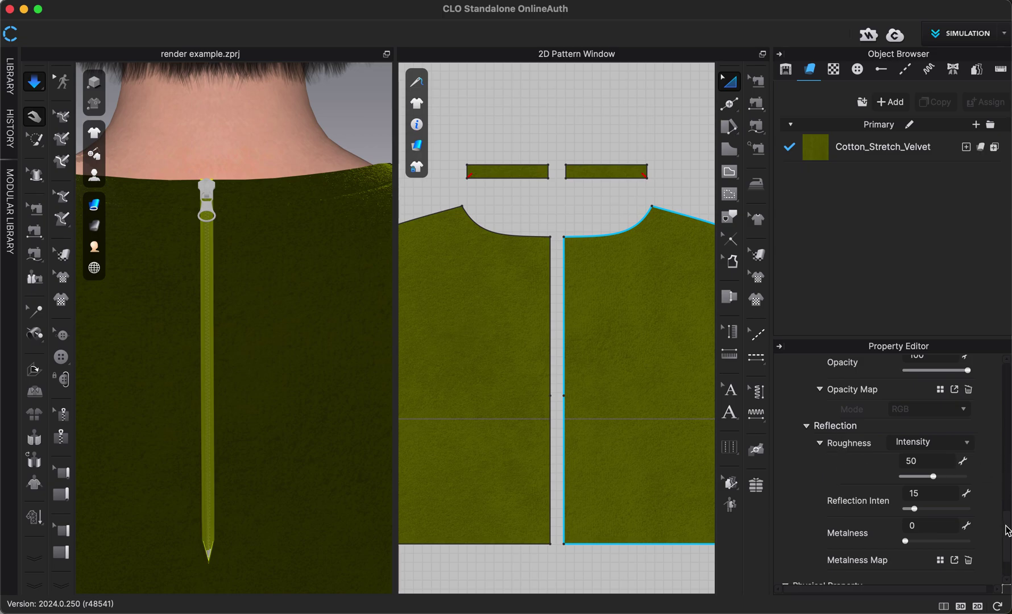
left_click_drag(1008, 530, 1010, 550)
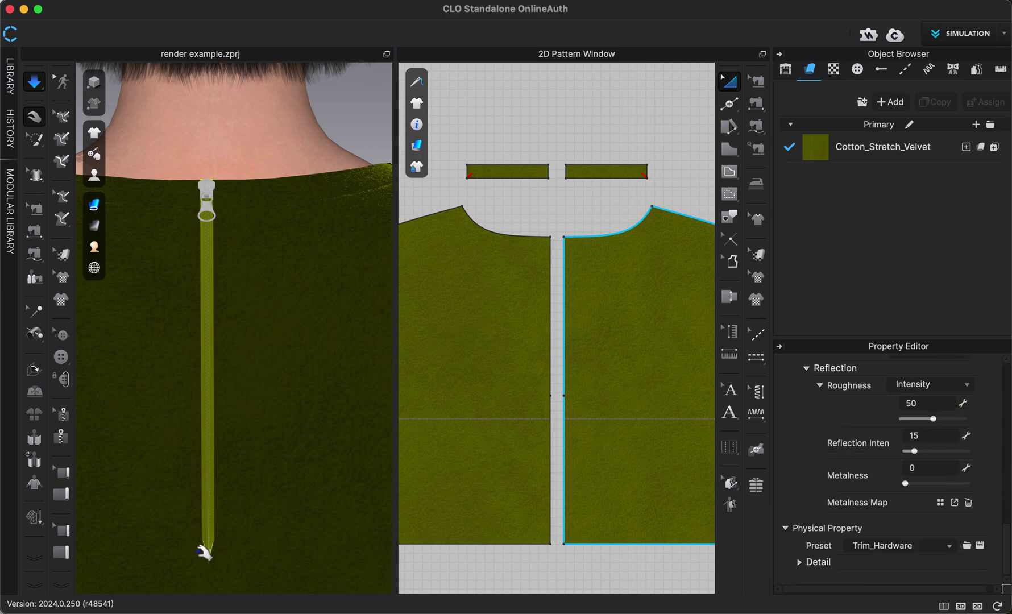
Step: Reselect the zipper, keep it One Way, and pick new slider and puller shapes
left_click(438, 561)
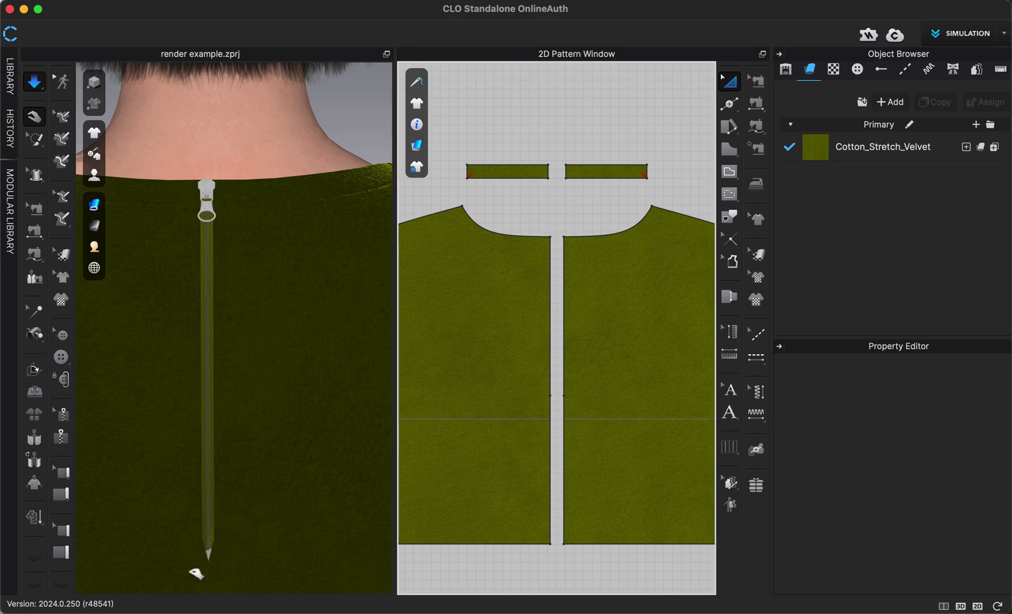
left_click(207, 564)
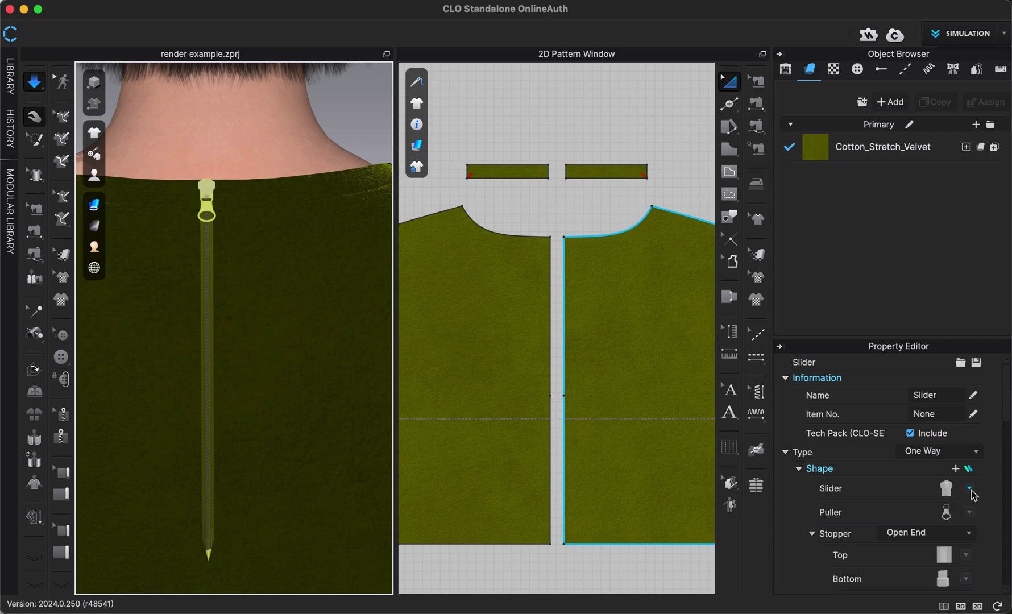
left_click(949, 456)
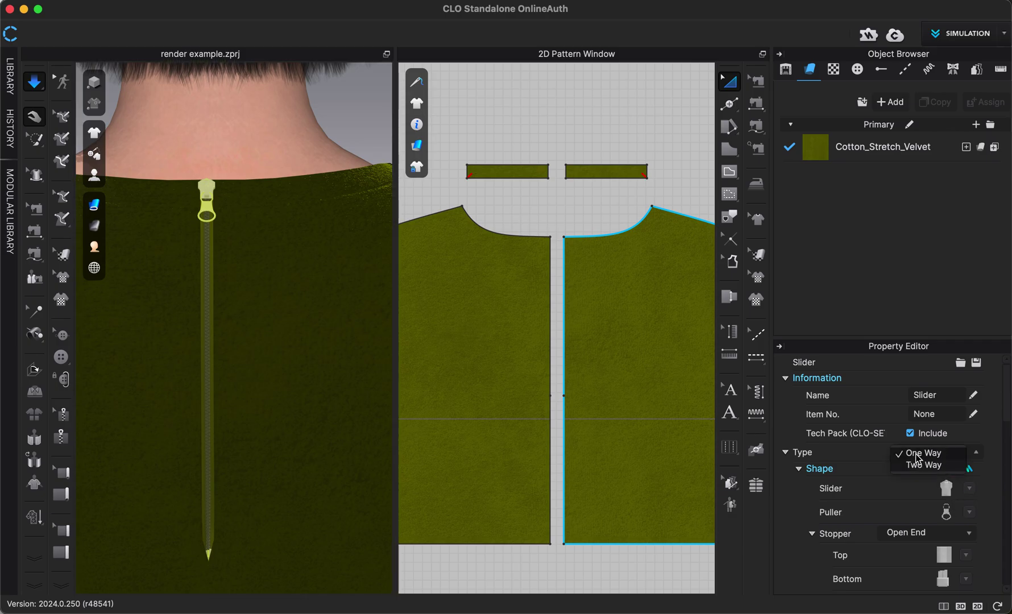
left_click(834, 462)
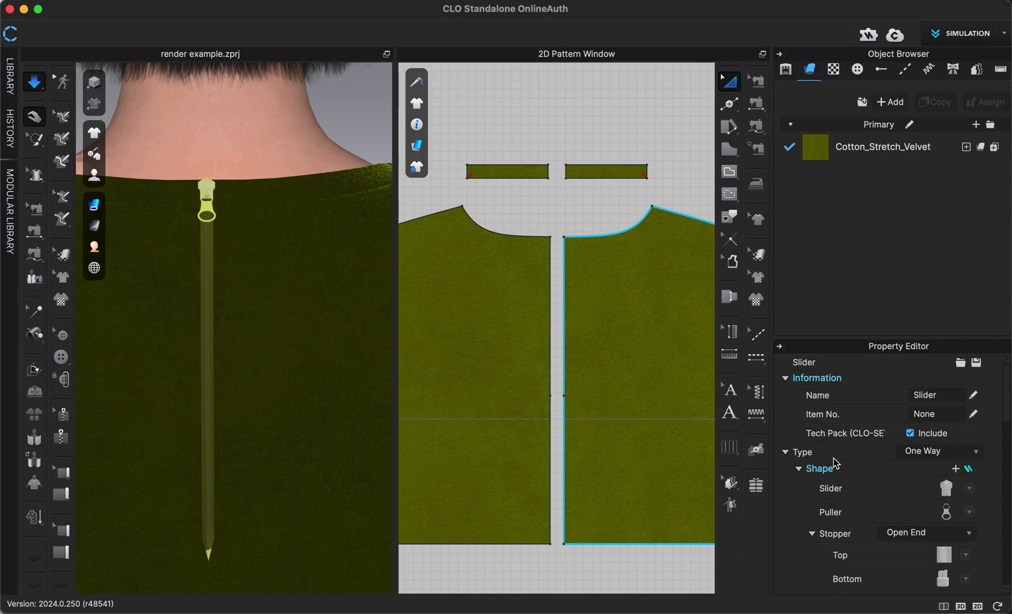
left_click(970, 488)
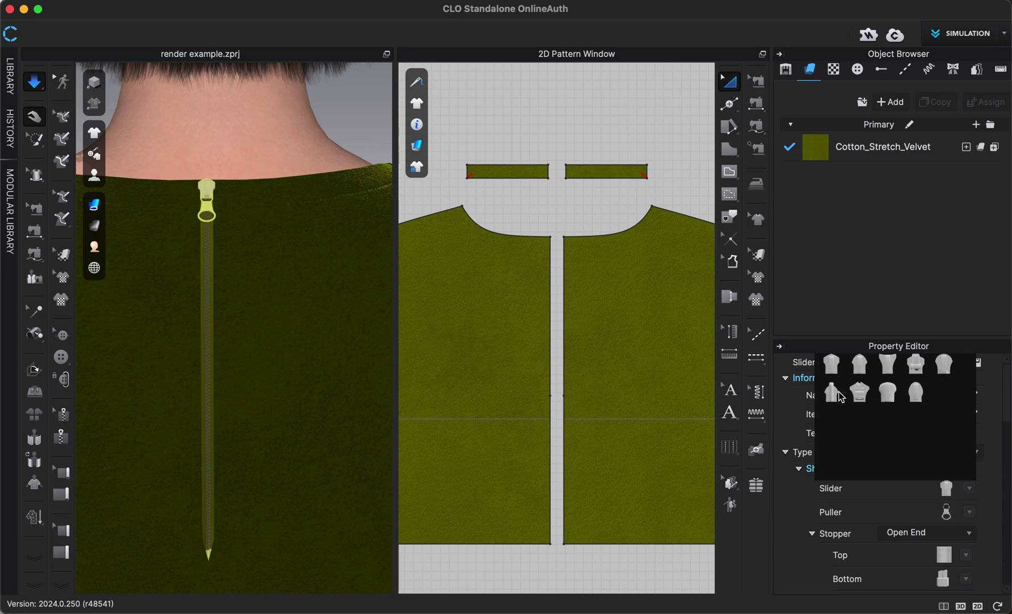
left_click(832, 393)
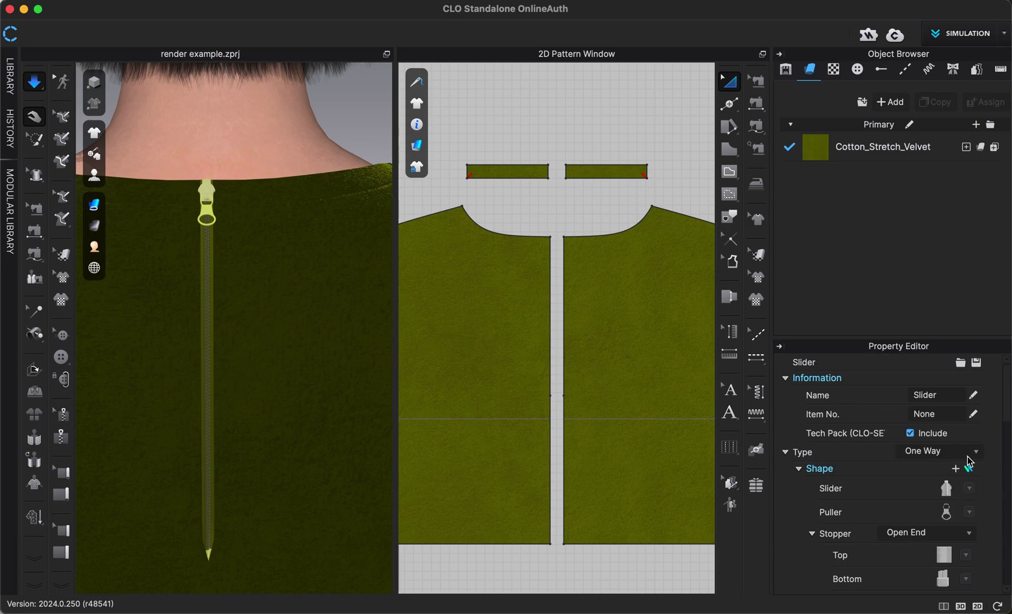
left_click(969, 513)
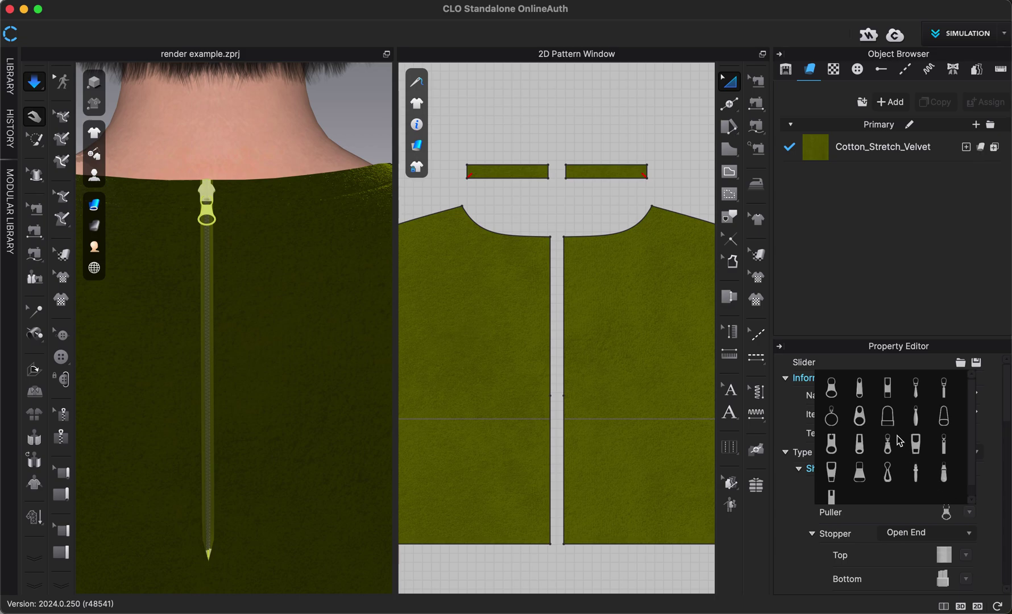
left_click(887, 417)
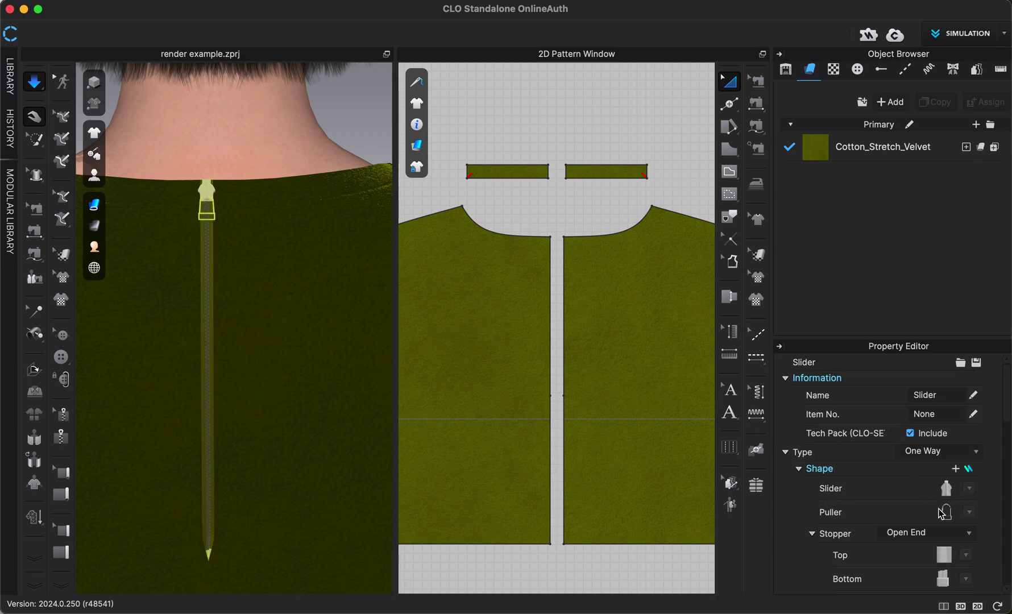
Step: Switch the zipper's bottom stopper to the third style
scroll(892, 498, "down", 4)
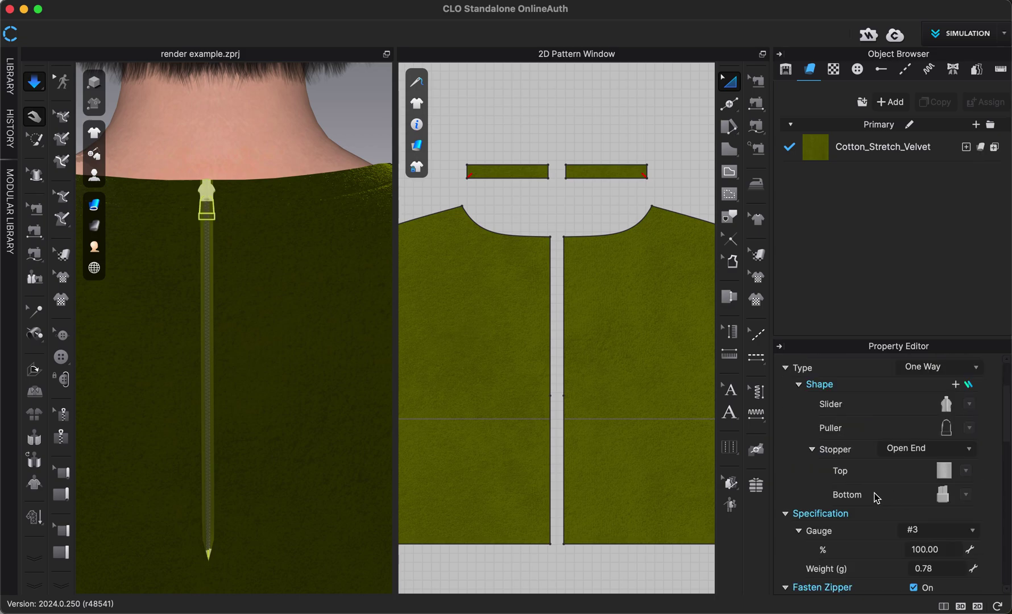
left_click(965, 494)
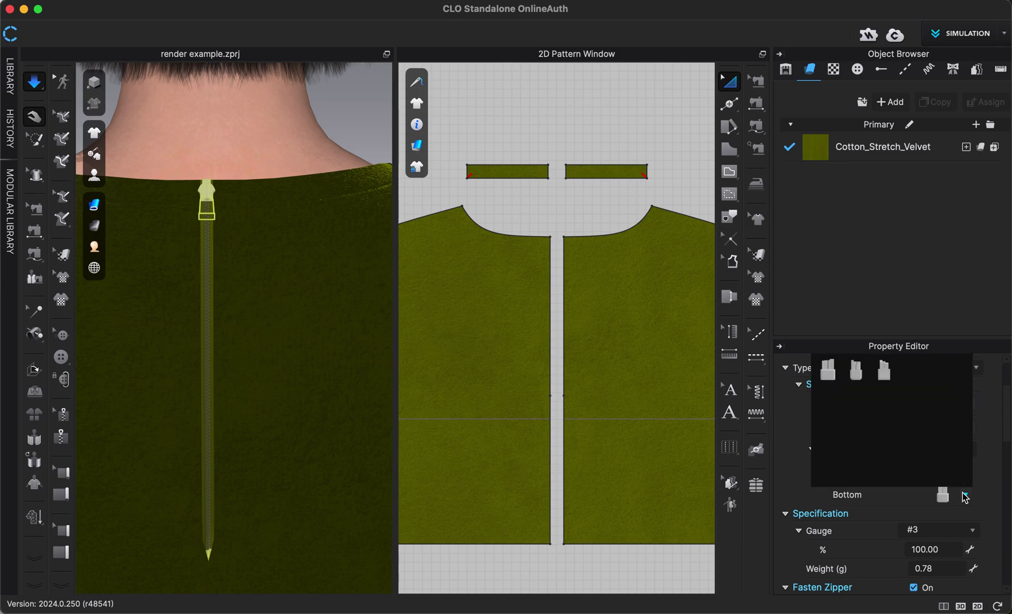
left_click(885, 379)
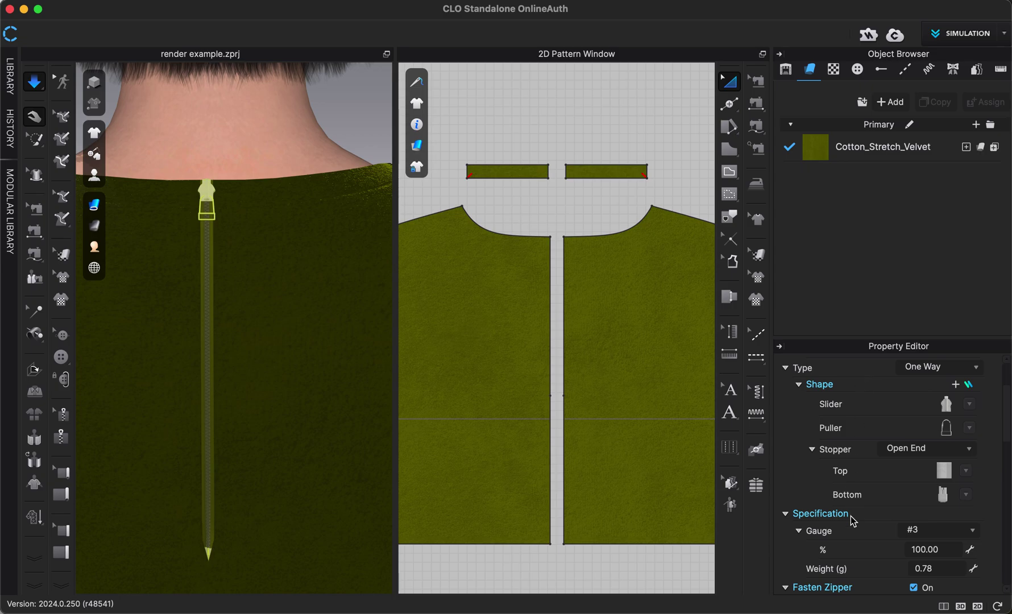
scroll(830, 485, "down", 5)
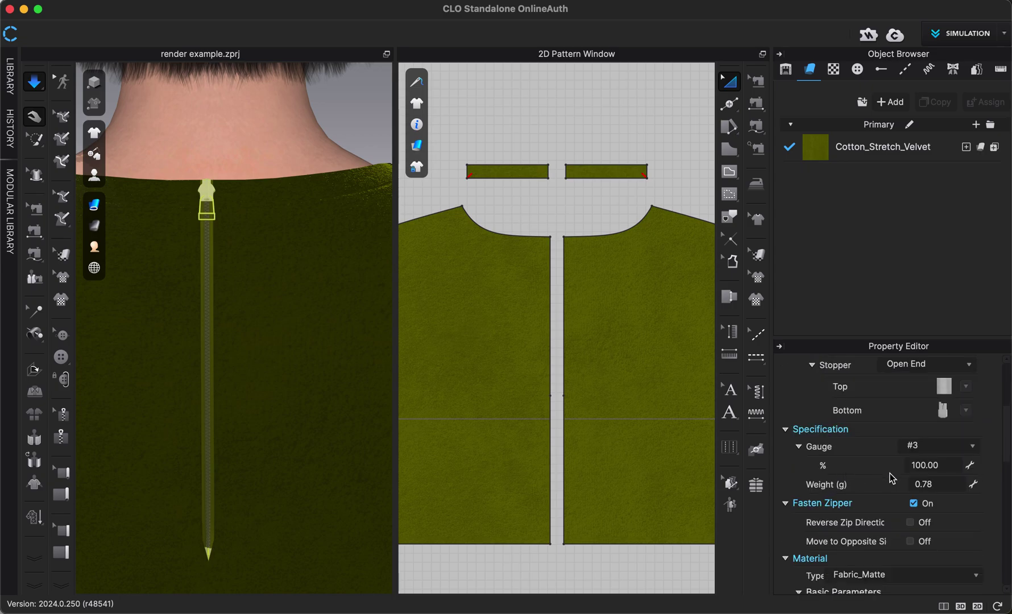
scroll(893, 479, "down", 2)
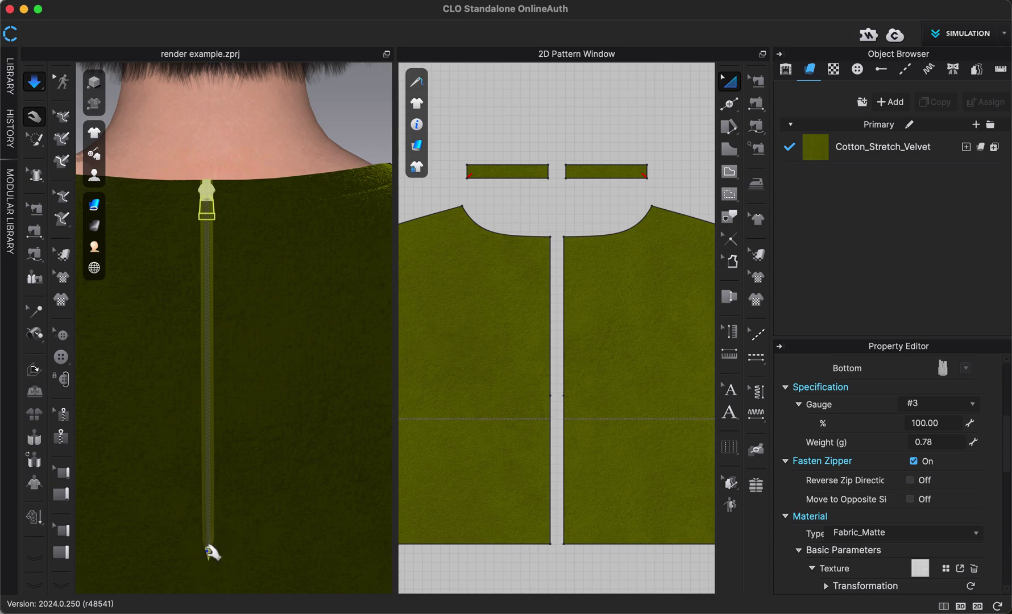
scroll(830, 503, "down", 2)
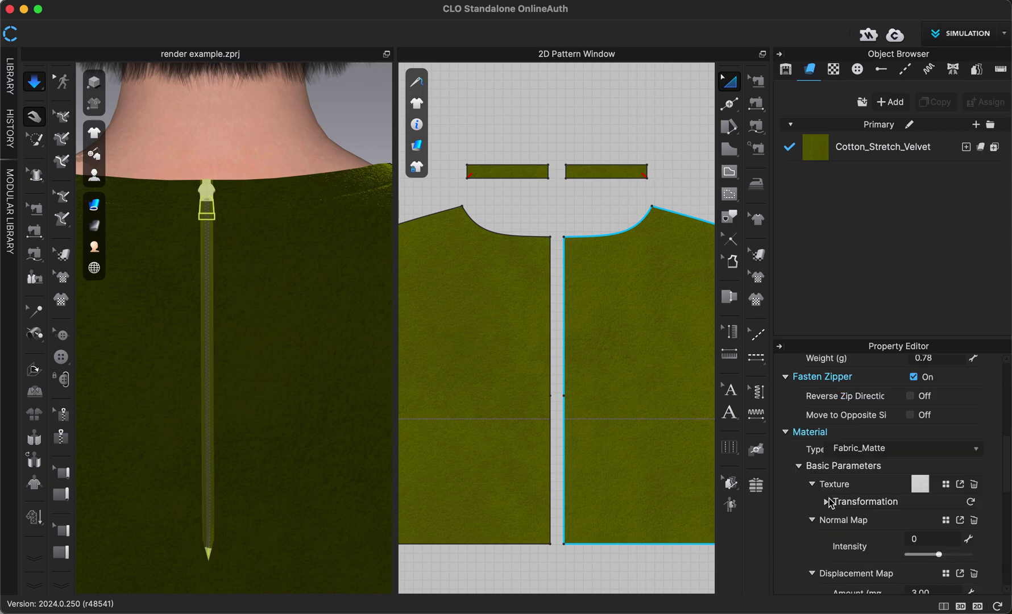
scroll(830, 502, "down", 12)
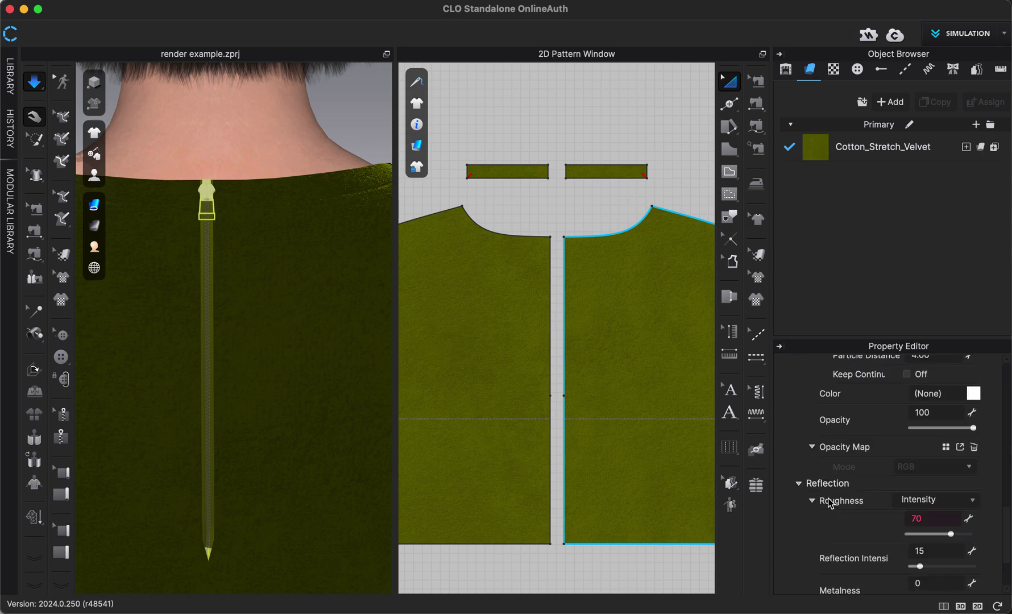
Step: Try olive, then apply black as the zipper colour and close the Color dialog
scroll(828, 501, "up", 4)
left_click(974, 479)
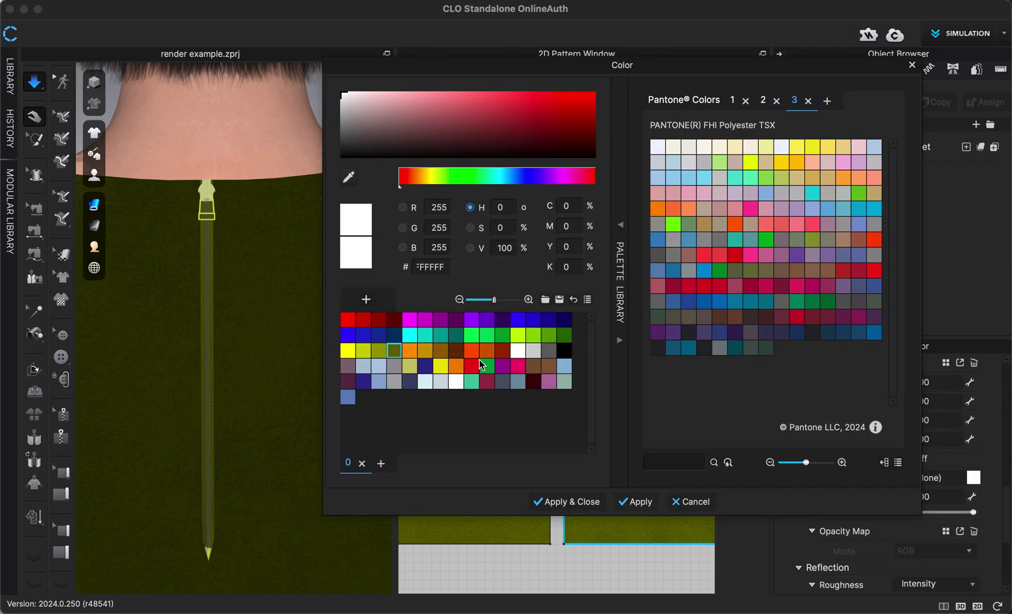
left_click(395, 352)
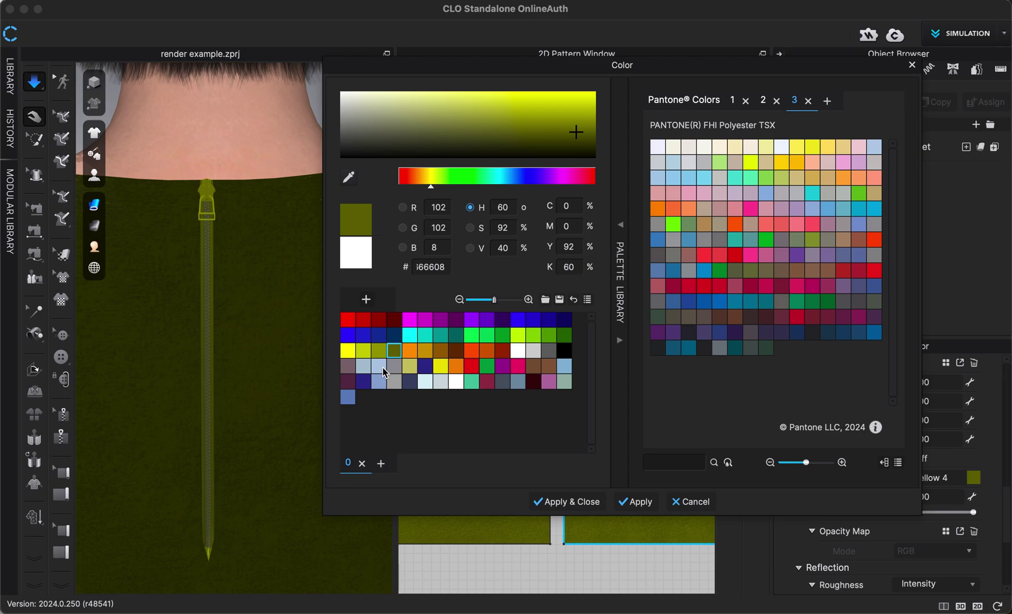
left_click(564, 350)
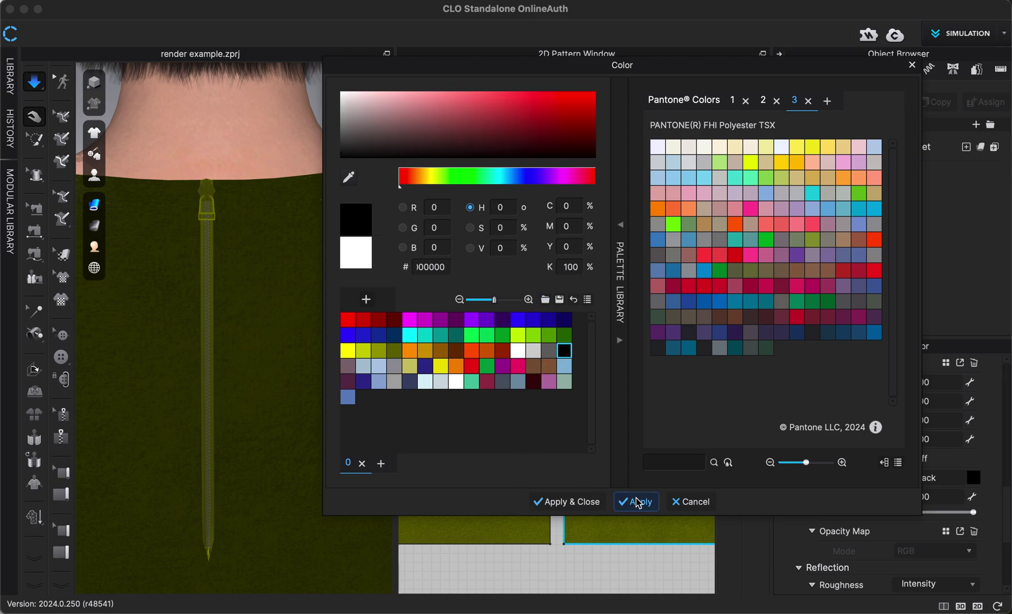
left_click(503, 386)
left_click(591, 506)
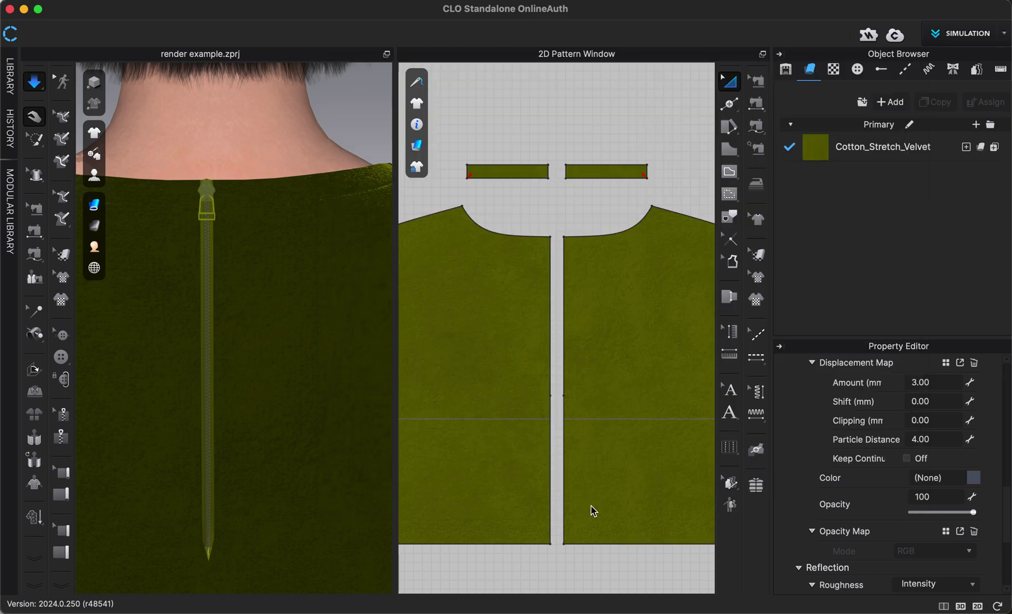
Step: Reselect the zipper and review its Material settings in the Property Editor
scroll(851, 481, "down", 4)
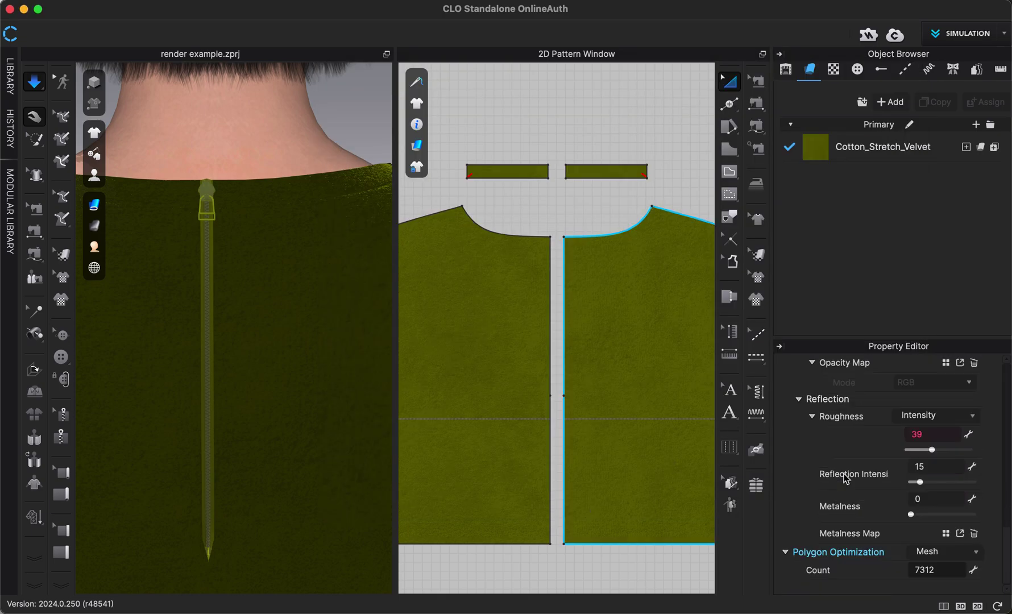
left_click(591, 218)
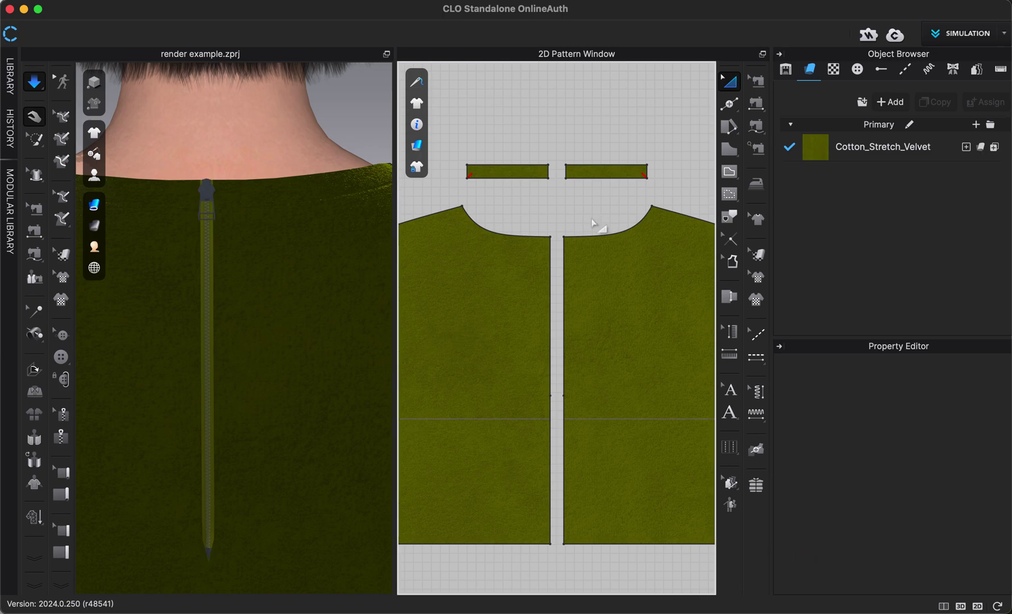
left_click(208, 195)
scroll(867, 424, "up", 2)
scroll(866, 427, "up", 3)
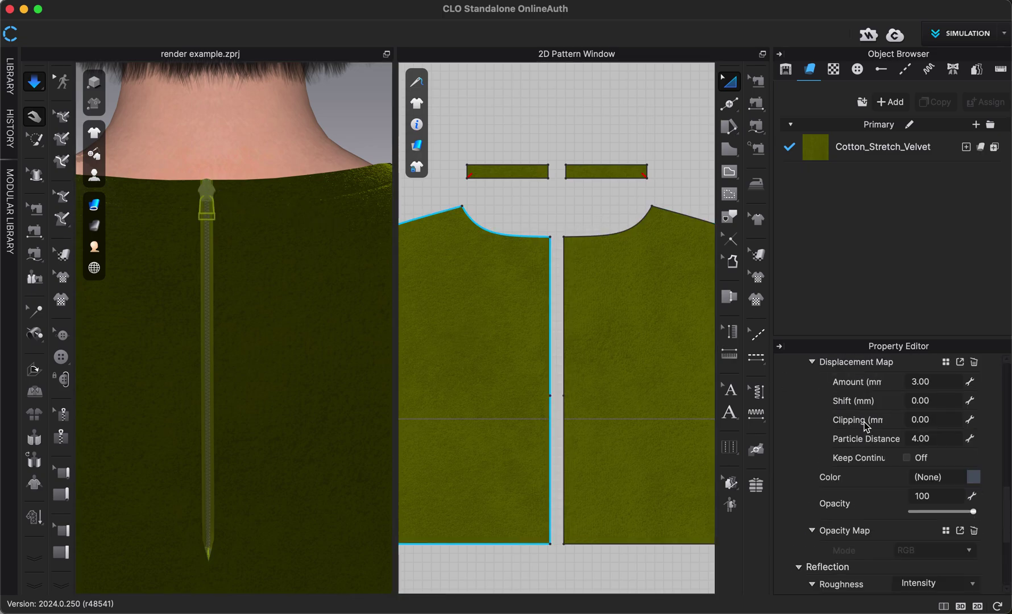
scroll(864, 423, "up", 3)
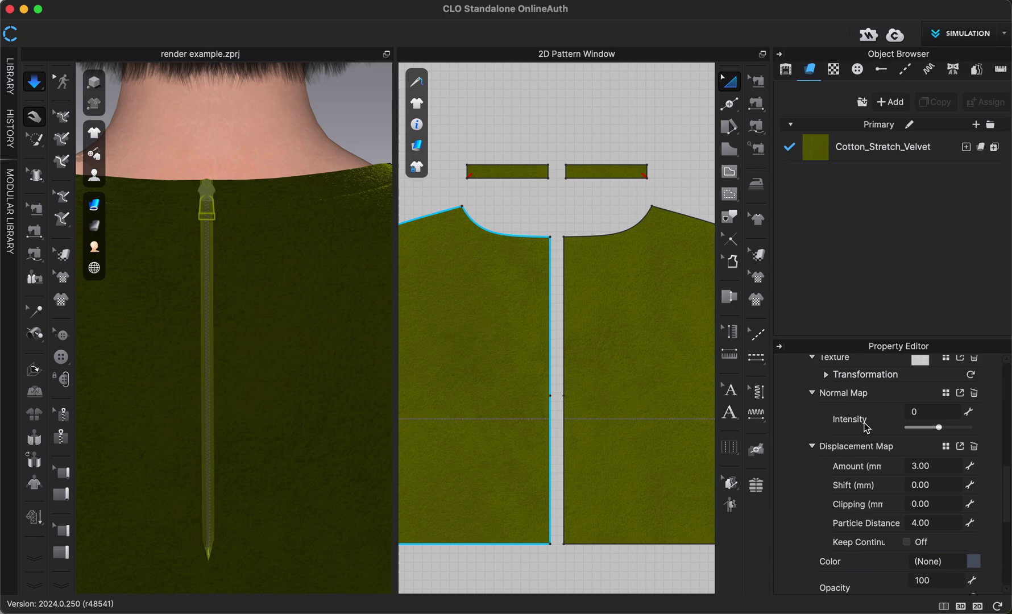
scroll(865, 425, "up", 4)
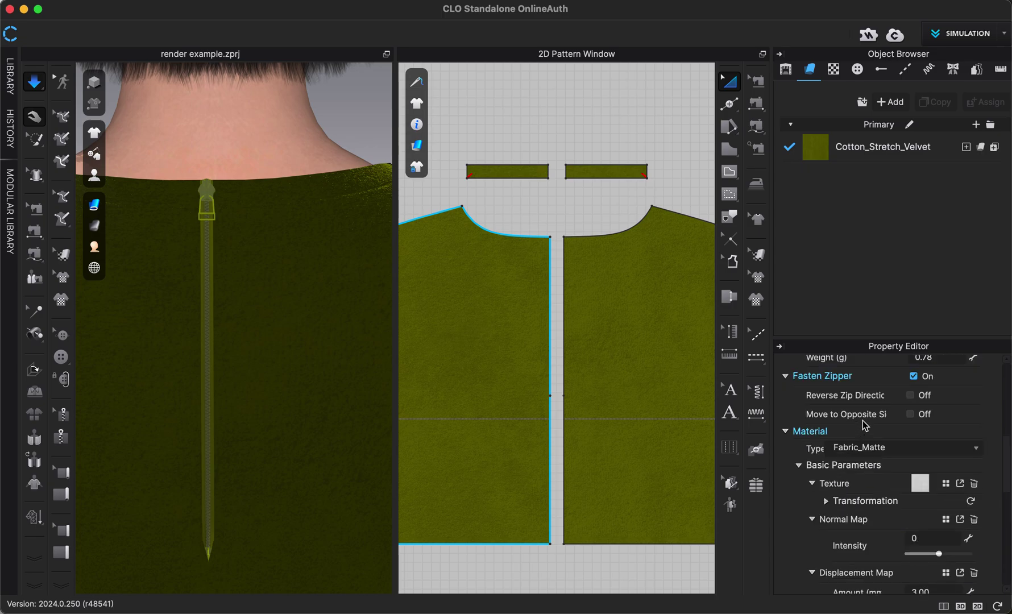
scroll(864, 421, "up", 10)
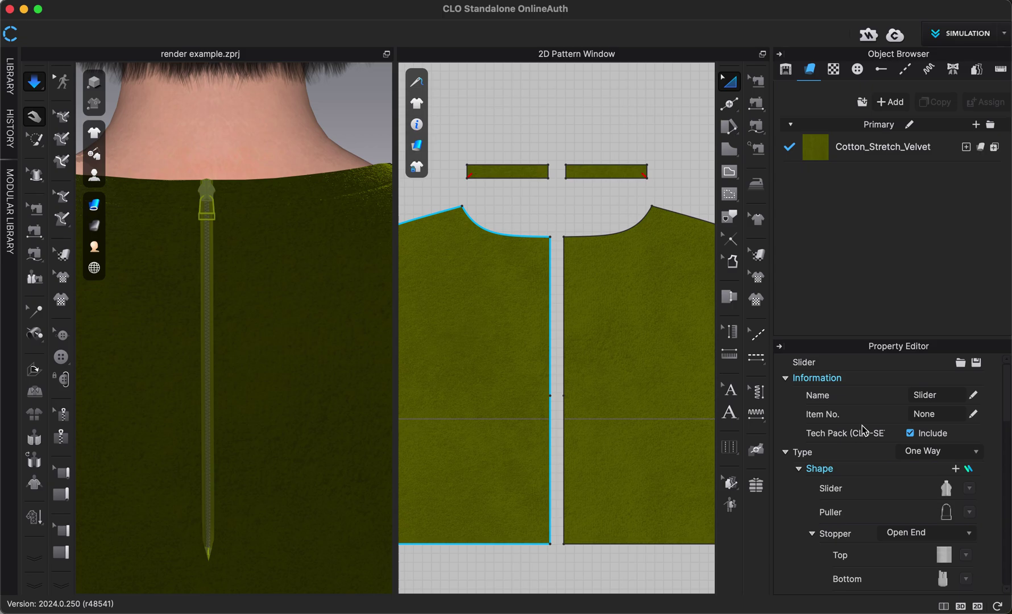
scroll(878, 475, "down", 3)
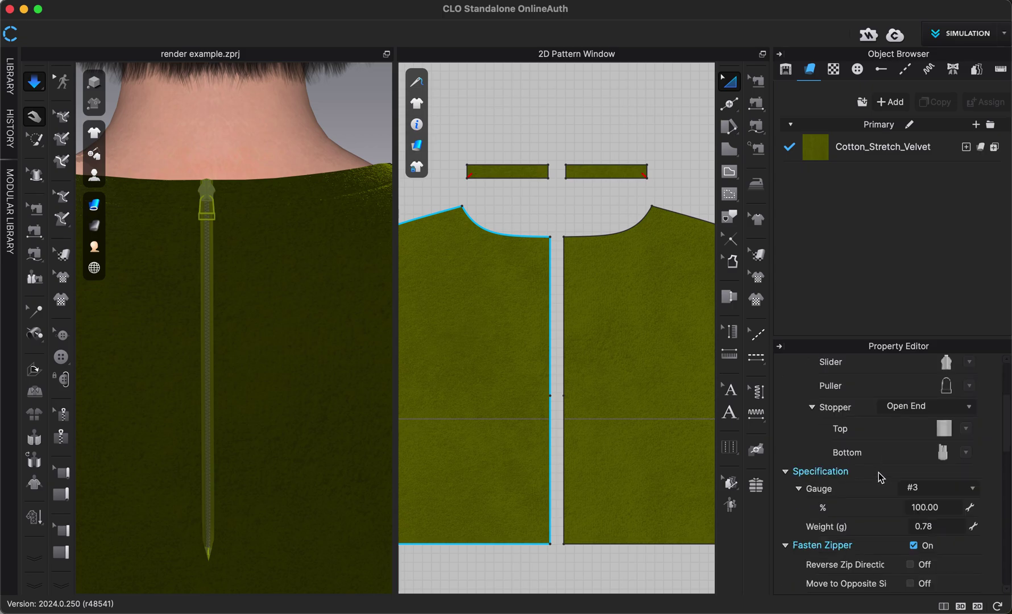
scroll(879, 475, "down", 2)
scroll(880, 479, "down", 2)
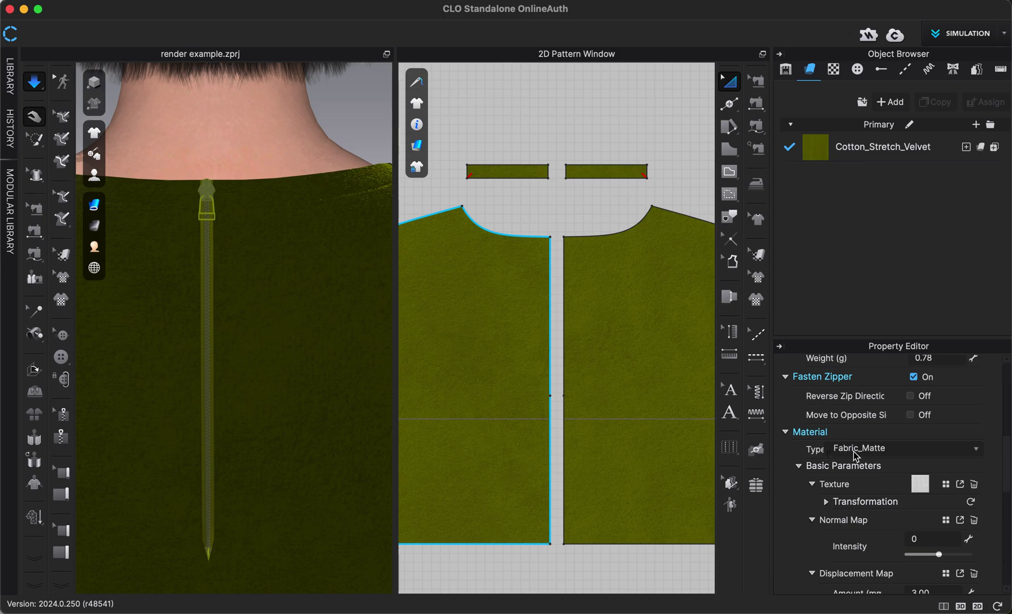
Step: Change the zipper material type to Metal (Render Only), deselect it, and stop the simulation
left_click(874, 451)
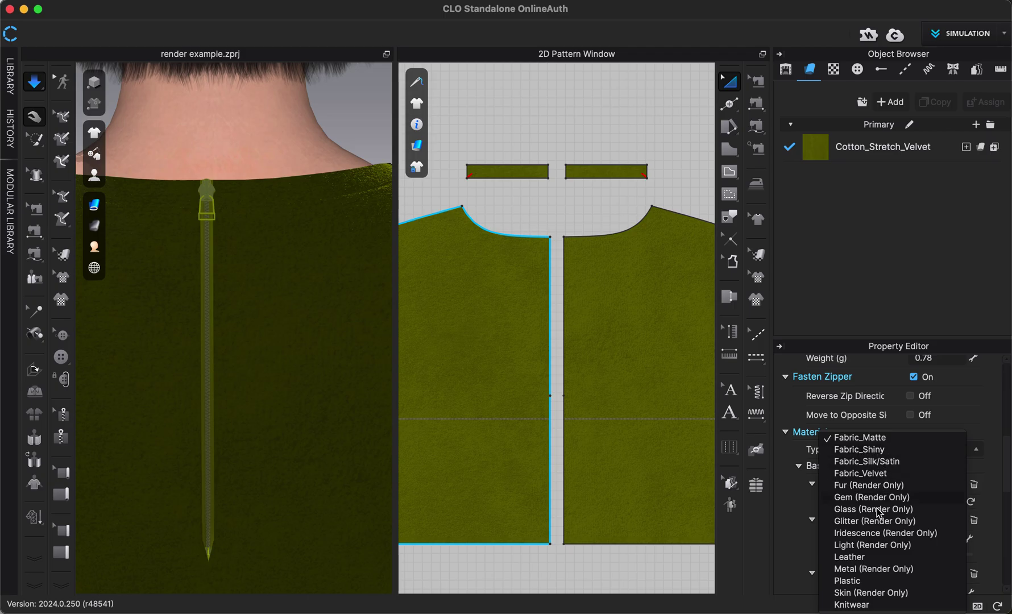
left_click(861, 569)
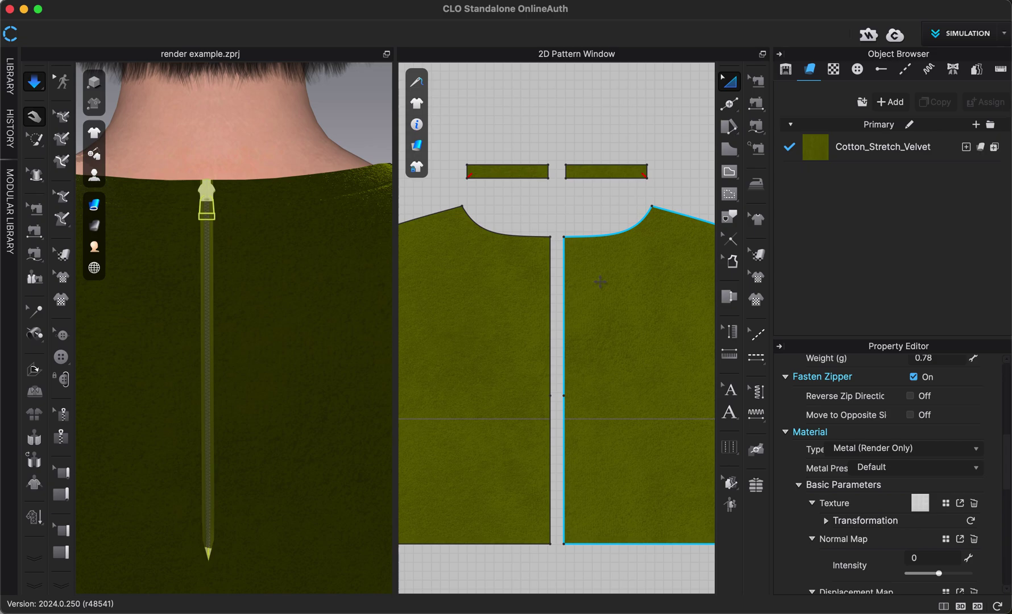
left_click(555, 234)
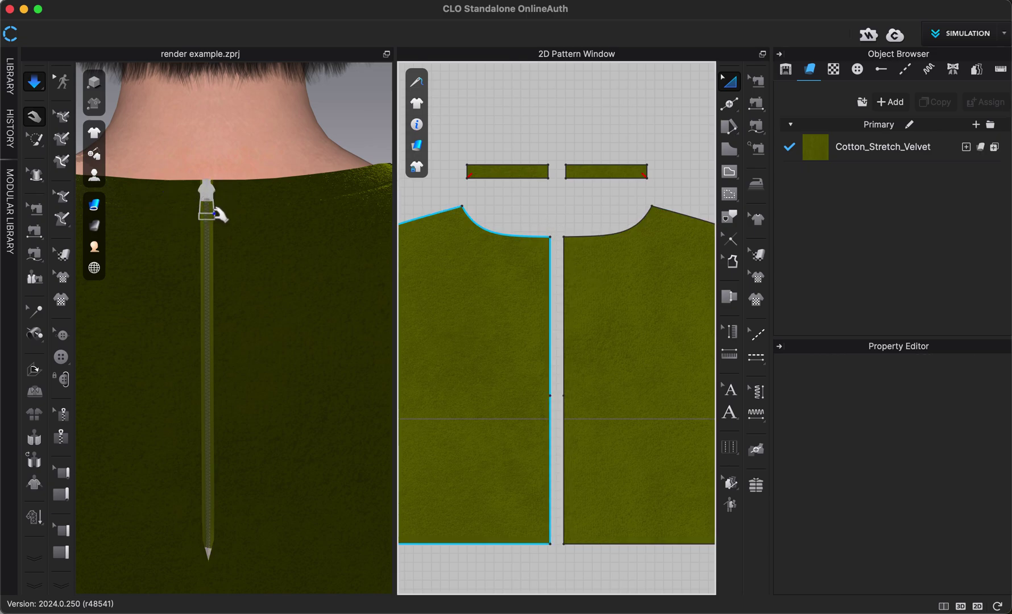
key("q")
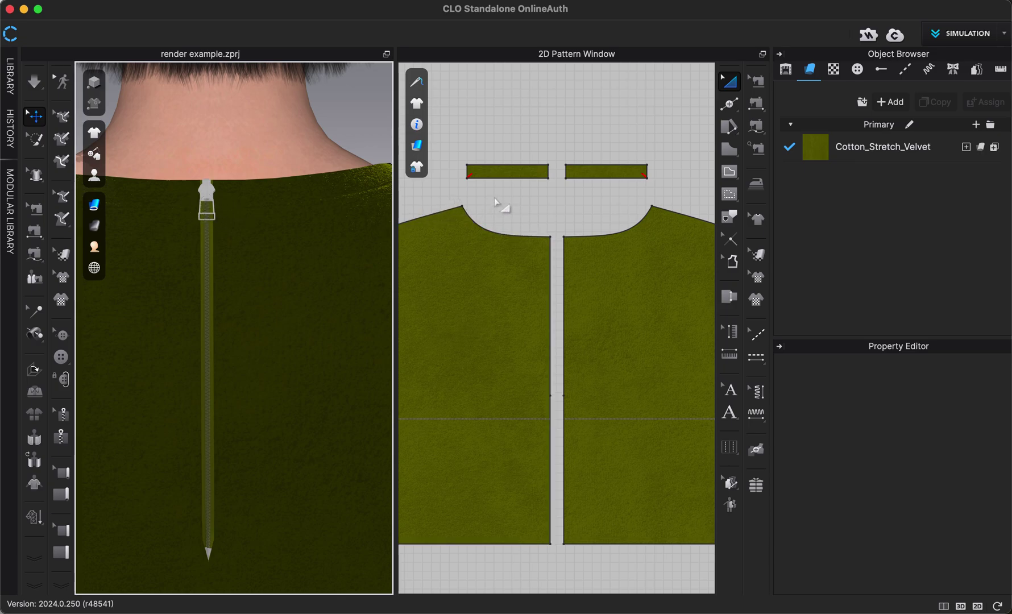
Step: Drag both zipper tape end points up the centre back to shorten the zipper
left_click(206, 341)
left_click(61, 415)
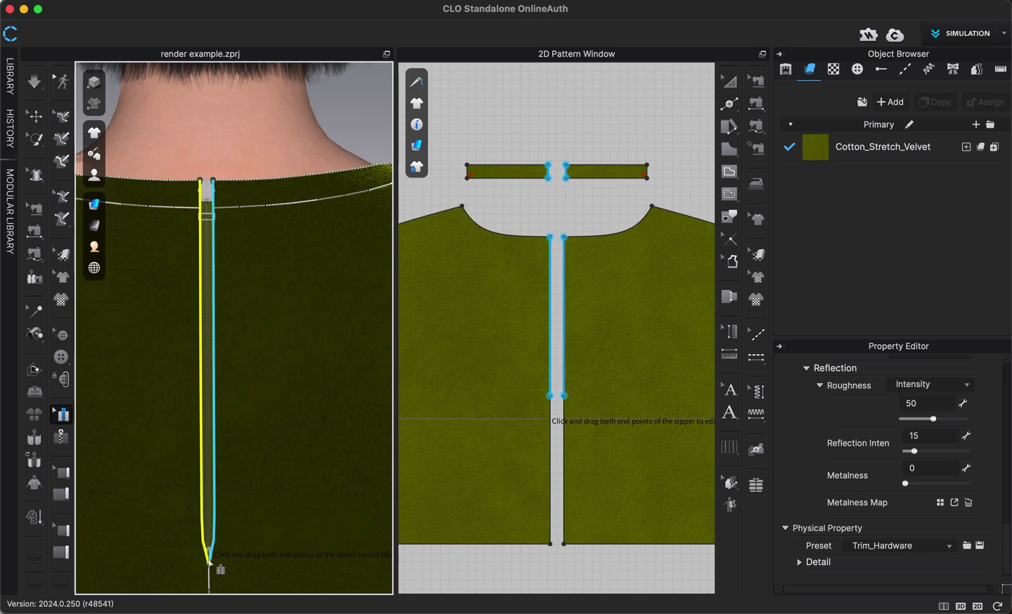
left_click_drag(209, 563, 202, 514)
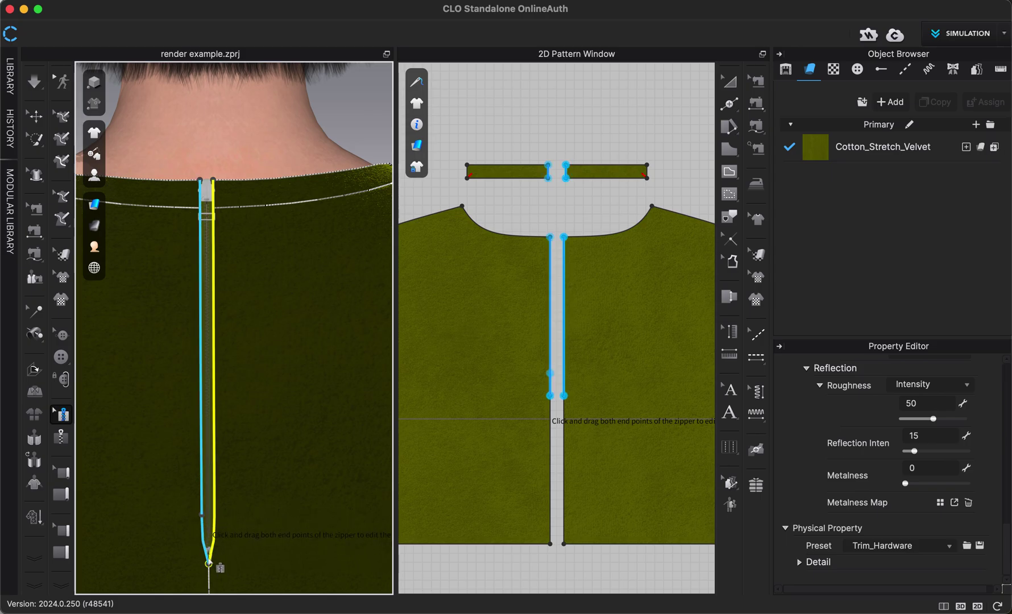
left_click_drag(209, 563, 216, 519)
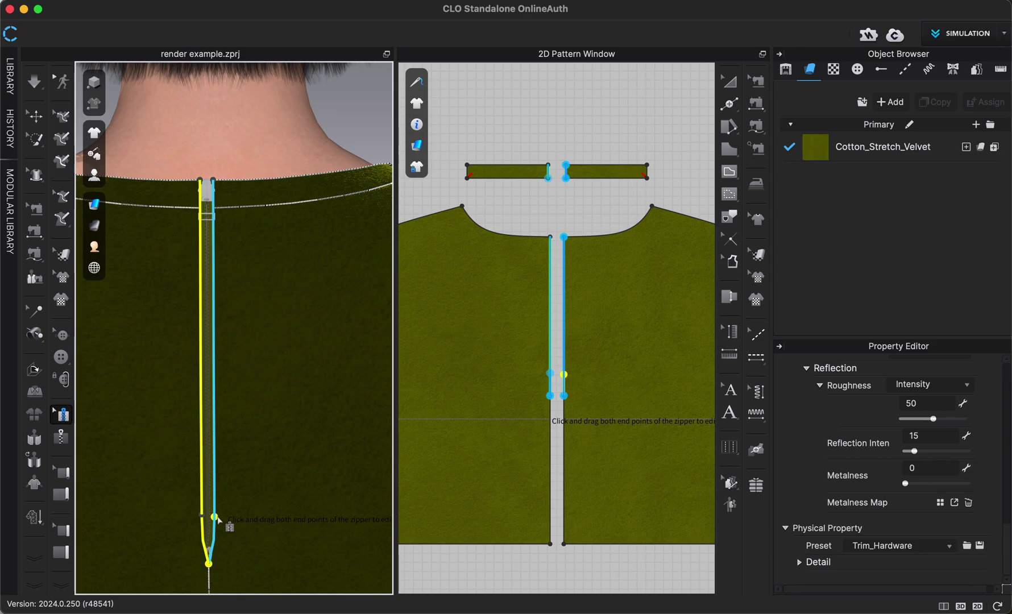
mouse_move(218, 519)
left_mouse_down()
mouse_move(225, 532)
mouse_move(208, 581)
mouse_move(219, 573)
mouse_move(214, 521)
left_mouse_up()
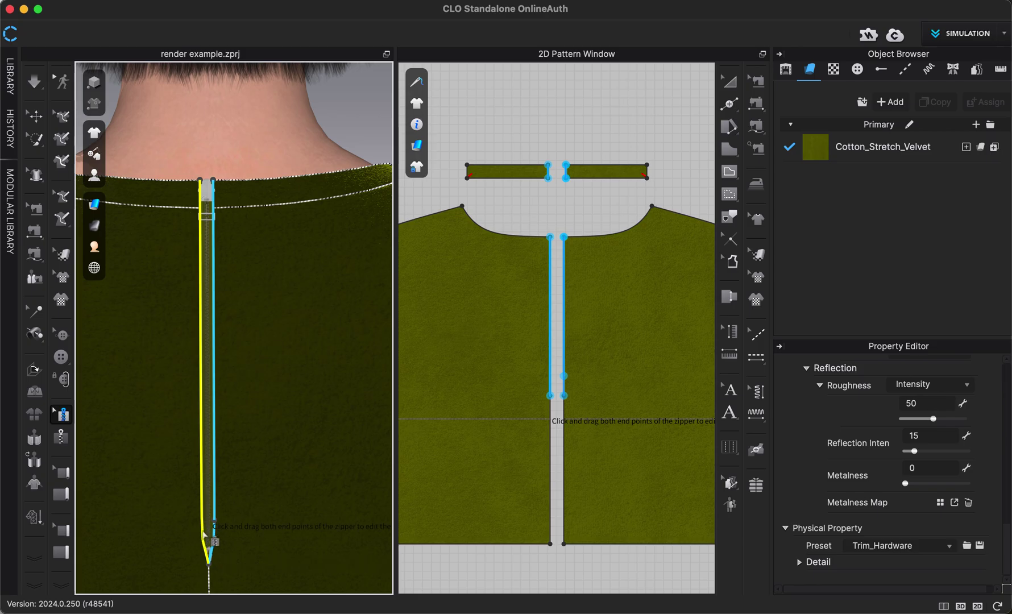
left_click_drag(207, 565, 203, 526)
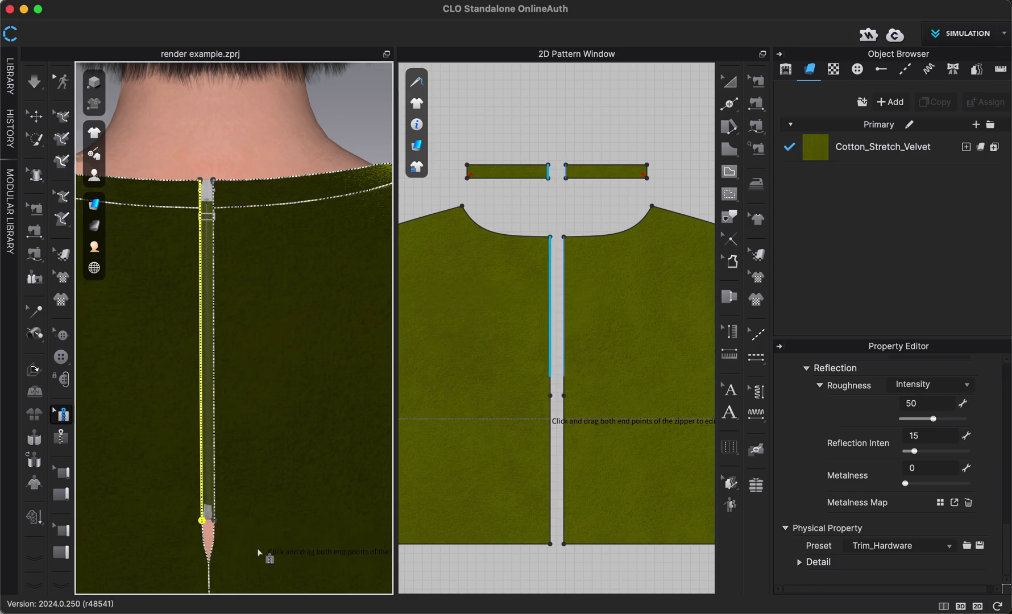
key("q")
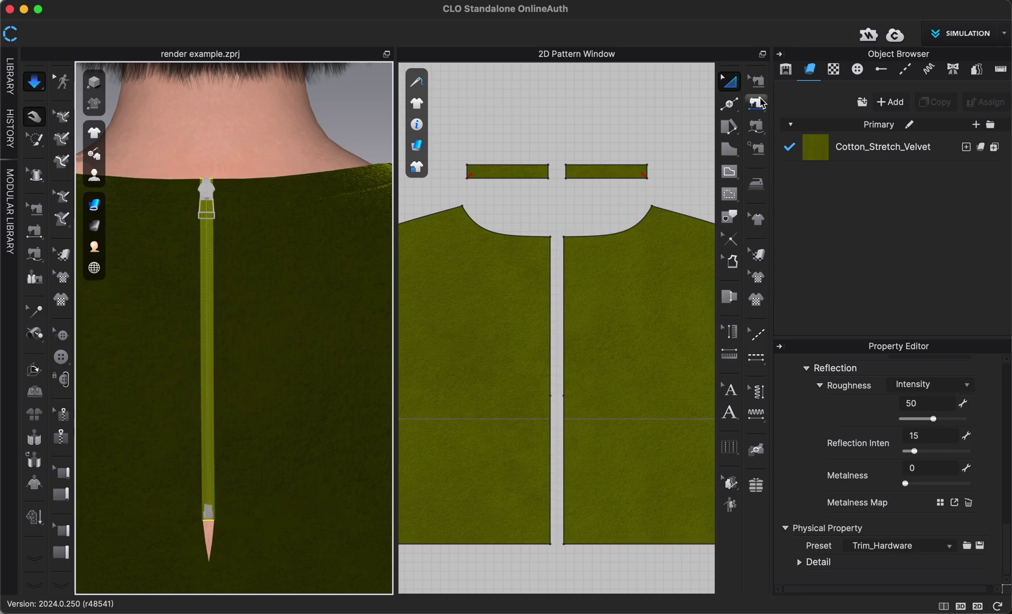
Step: Sew both centre-back edges from the zipper bottom to the hem (7.411 in) and simulate
left_click(758, 81)
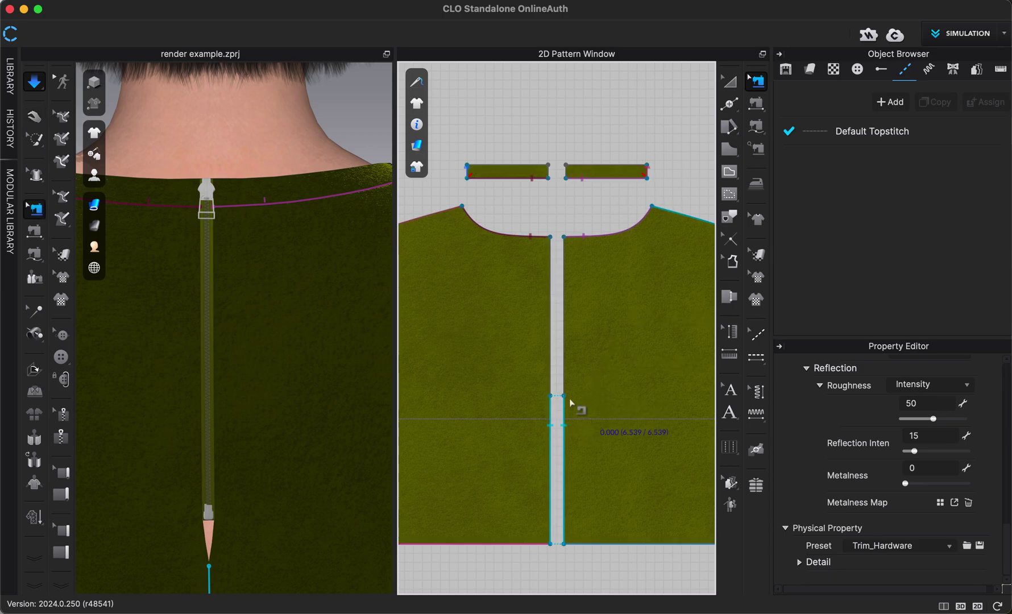
left_click(210, 567)
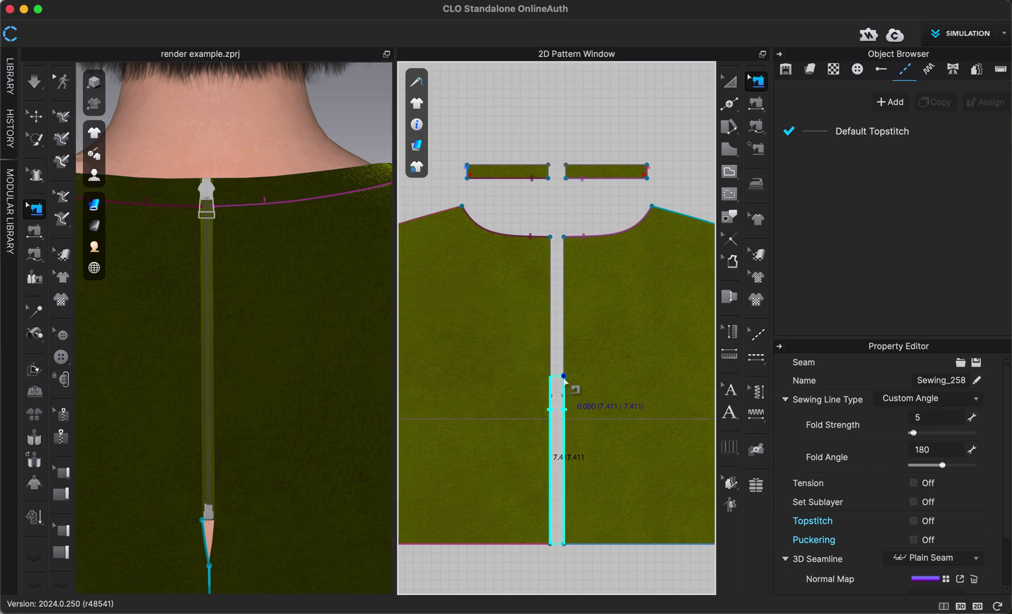
left_click(563, 377)
key("space")
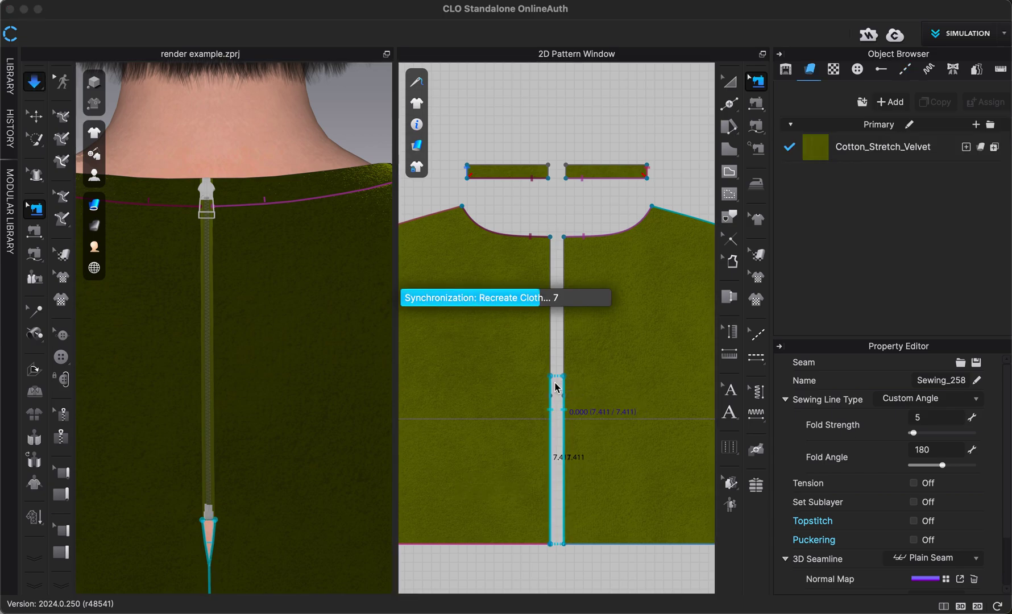
key("a")
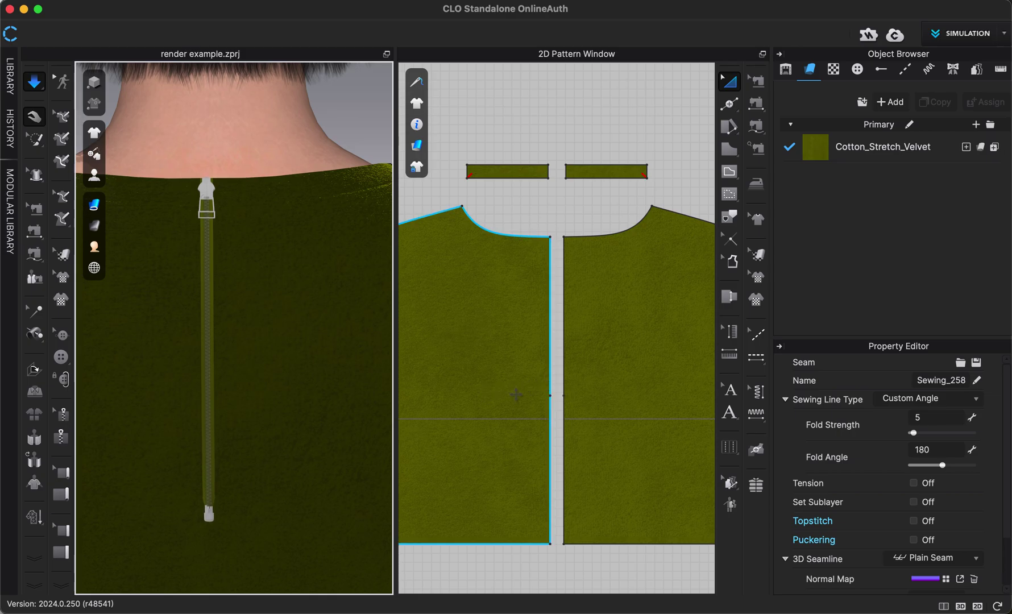
key("b")
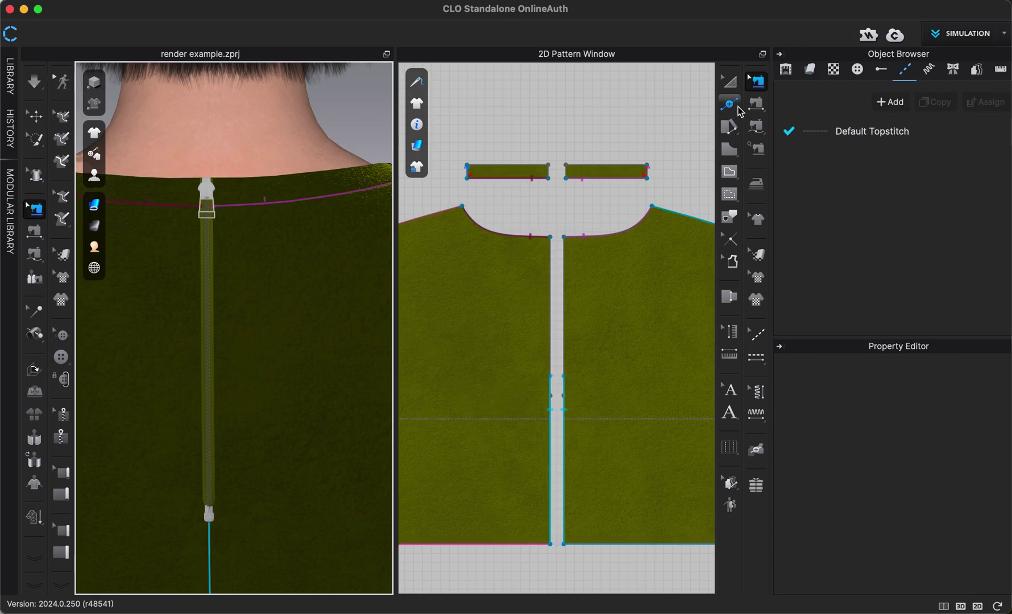
left_click(729, 82)
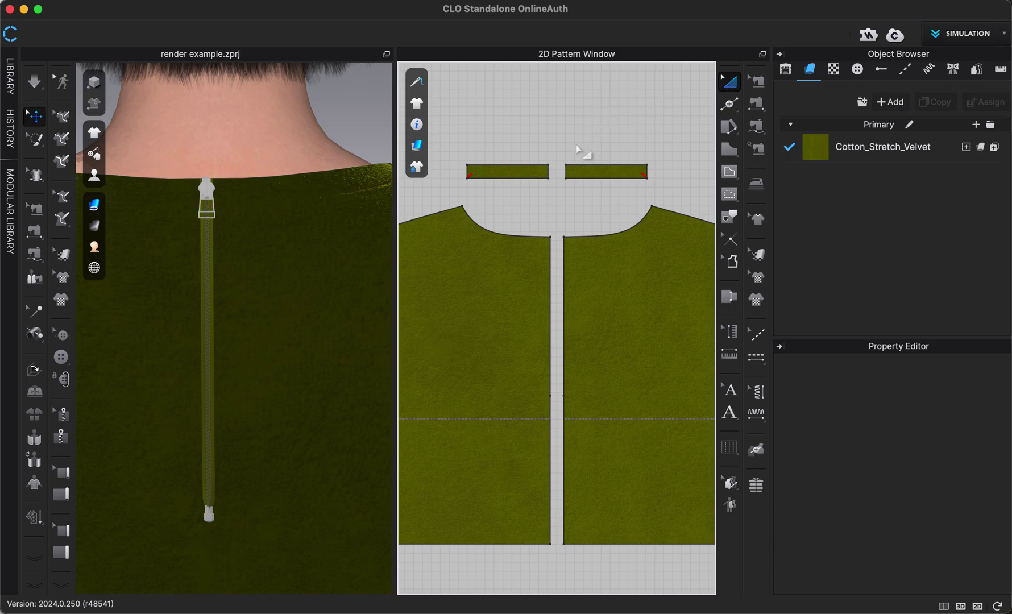